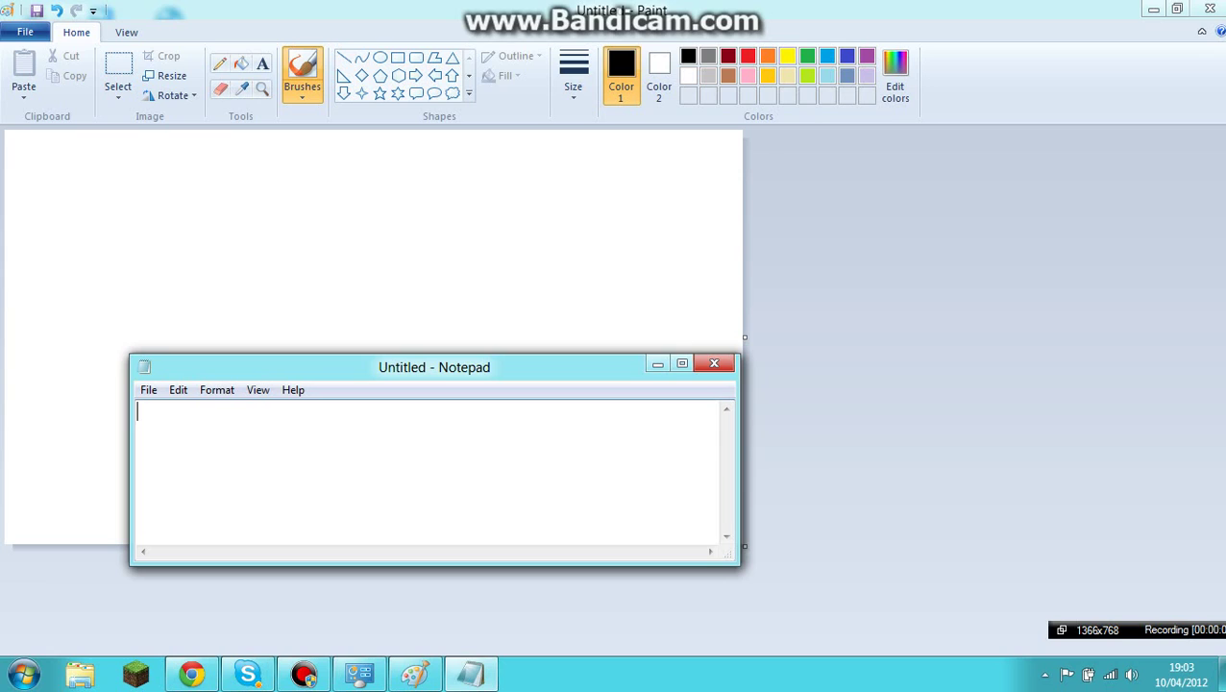
Write "Hey youtube!" in the note, followed by a second line reading "Today im going to making a video on".
text(Hey youtube!)
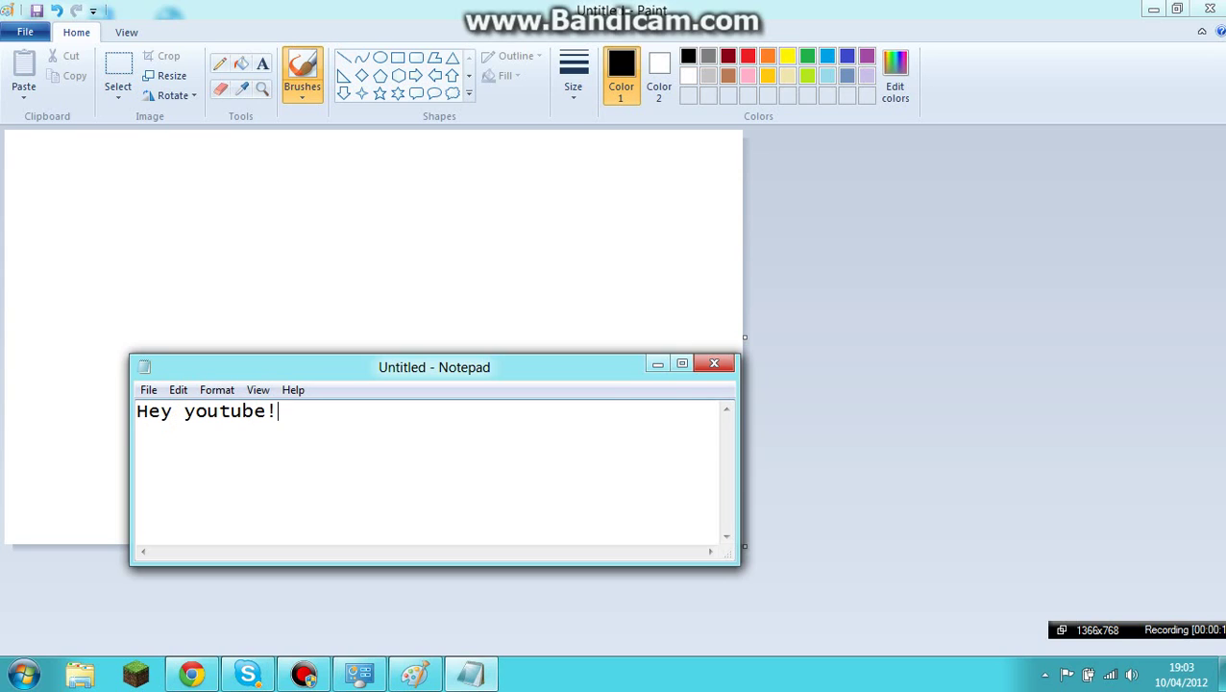
key(Return)
text(Tod)
text(ay im goi)
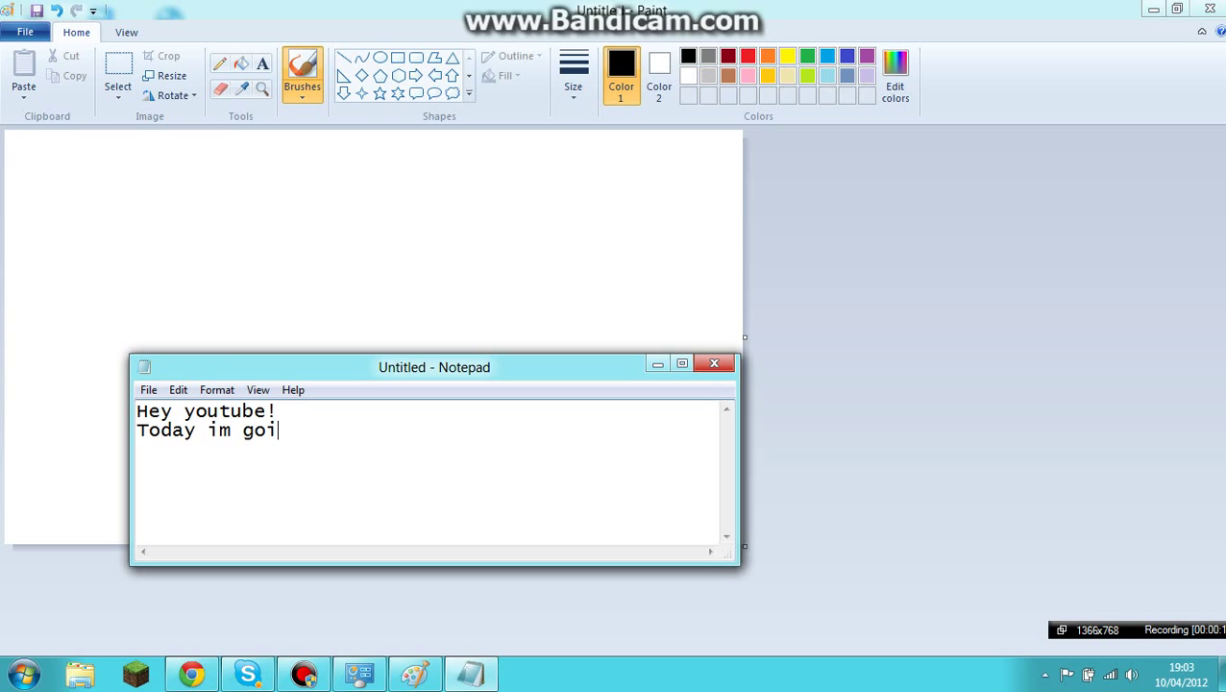
text(ng to makin)
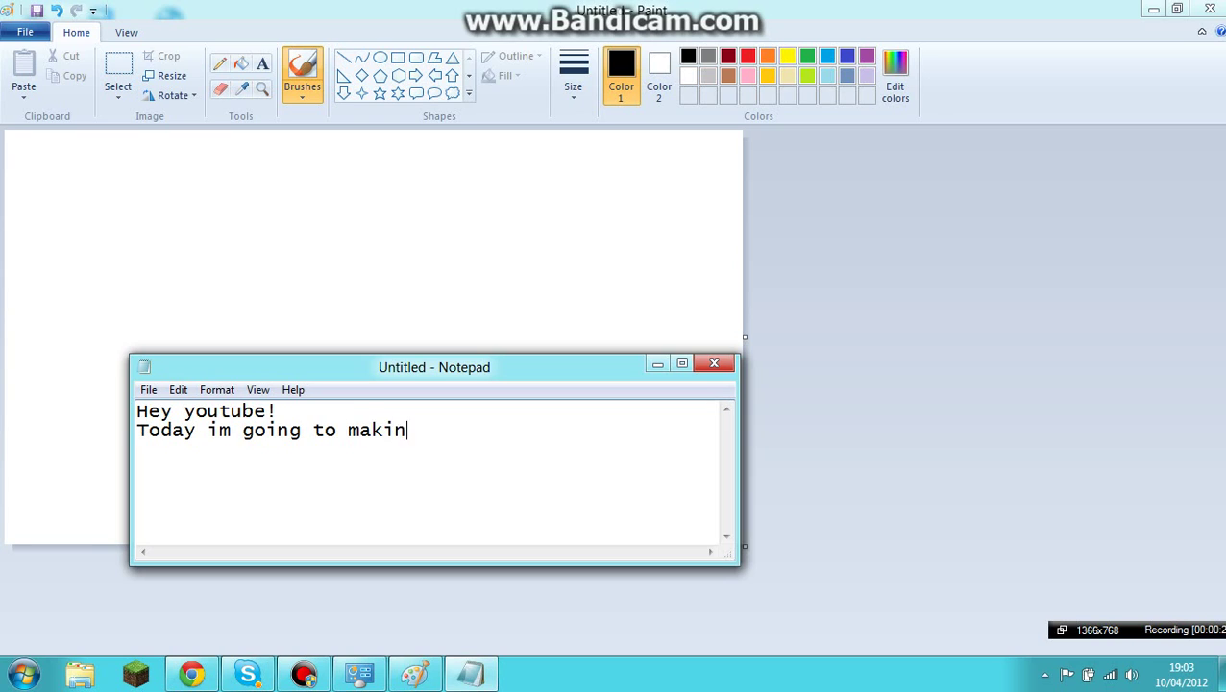
text(g a video on)
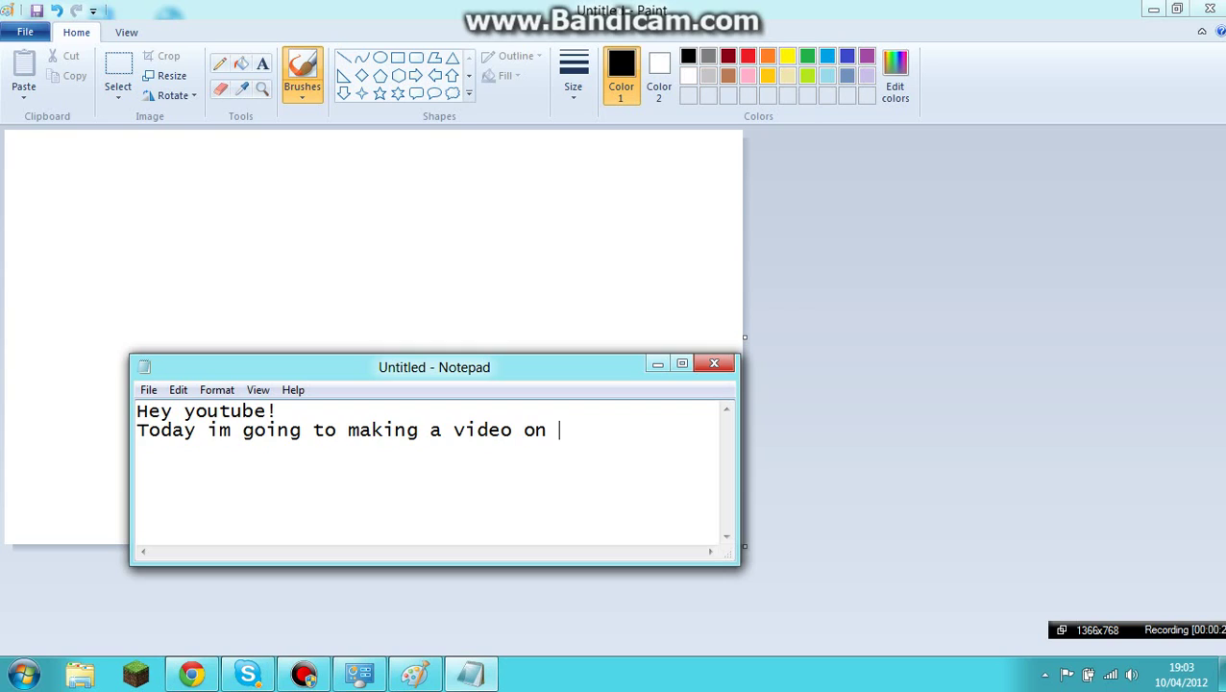
Add a third line to the note reading "How to draw well in paint!".
key(Return)
text(How to dra)
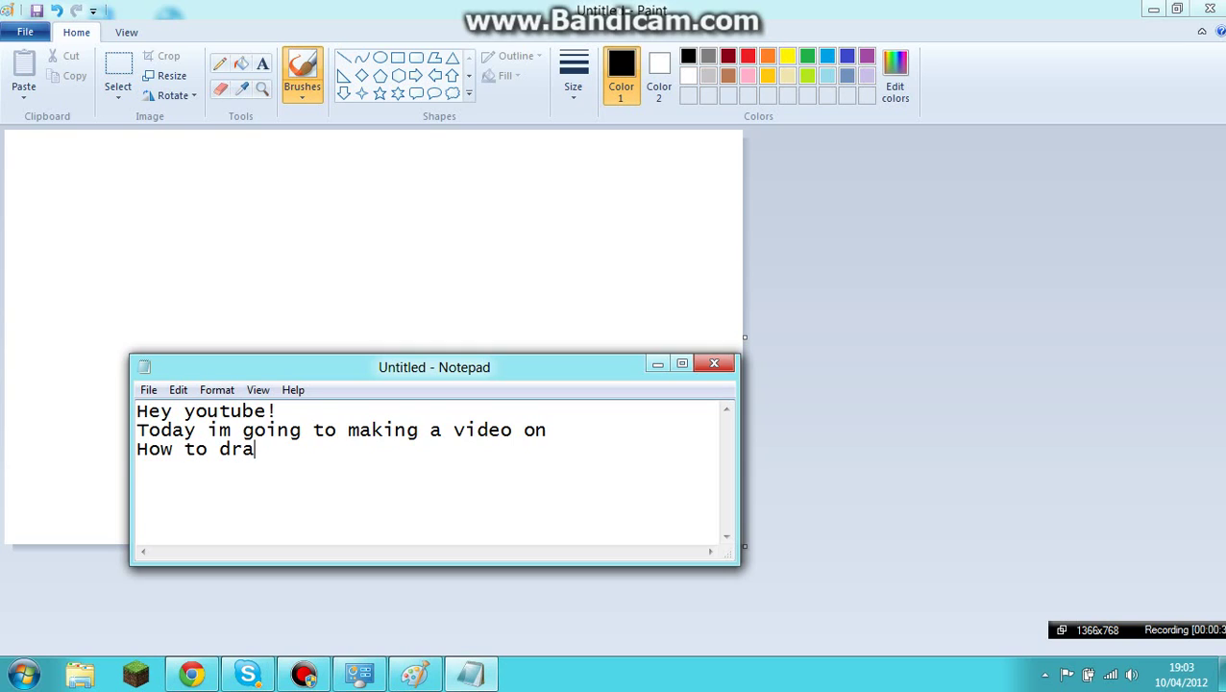
text(w well in main)
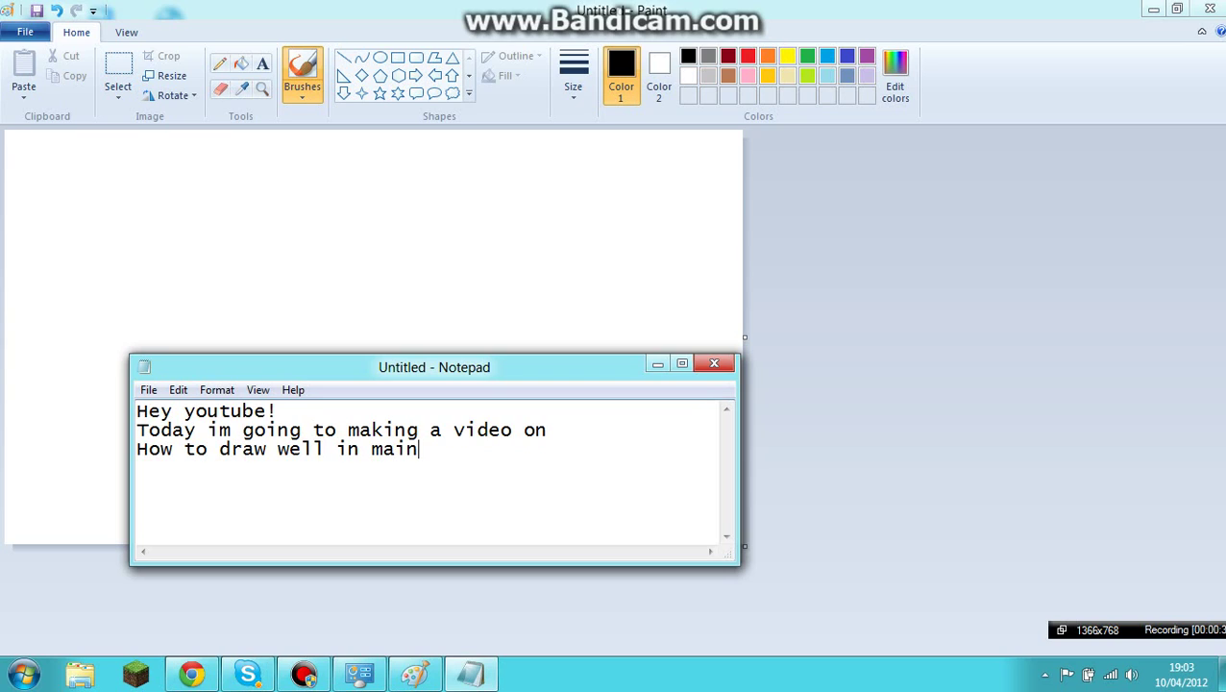
key(BackSpace)
key(BackSpace)
key(BackSpace)
key(BackSpace)
text(paint!)
Switch to Paint and draw an upright oval head outline in black with the brush on the upper part of the canvas.
click(427, 321)
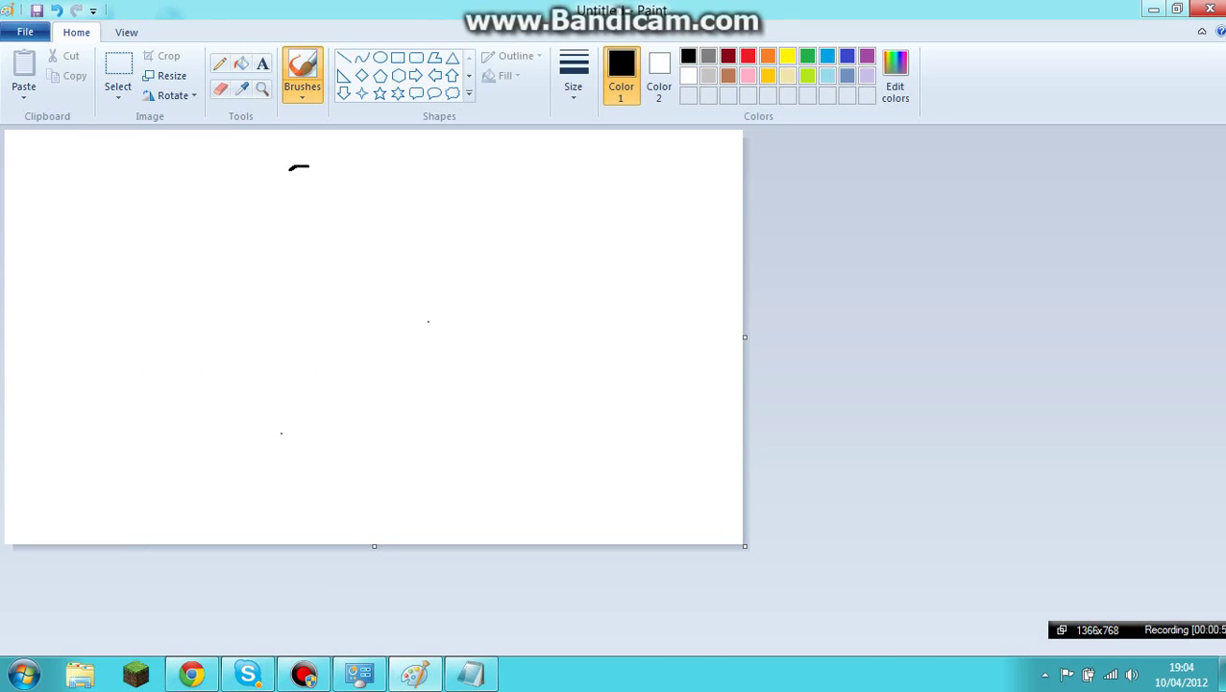
mouse_move(283, 176)
mouse_down()
mouse_move(280, 271)
mouse_move(310, 295)
mouse_move(334, 291)
mouse_move(346, 270)
mouse_move(337, 191)
mouse_move(293, 163)
mouse_move(272, 219)
mouse_move(284, 289)
mouse_move(317, 310)
mouse_move(354, 265)
mouse_move(356, 224)
mouse_move(338, 191)
mouse_move(296, 163)
mouse_up()
key(ctrl+z)
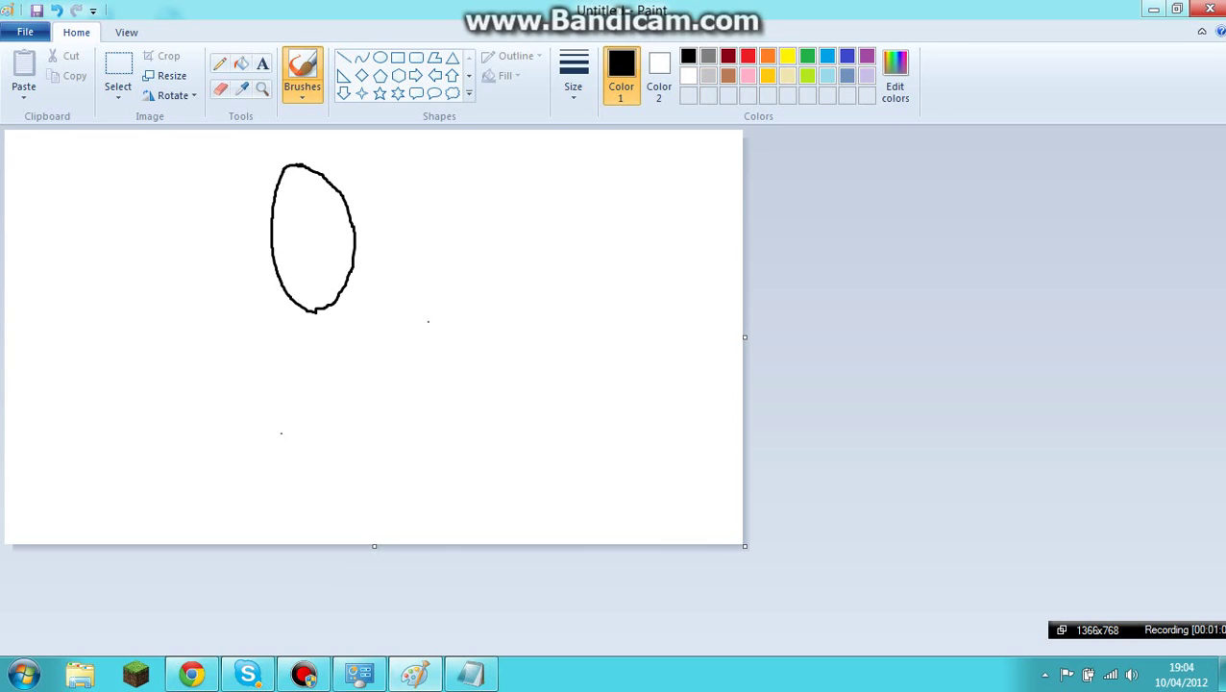
Draw two tall eyes with pupils inside the head and fill the larger eye's pupil with black.
mouse_move(286, 214)
mouse_down()
mouse_move(294, 265)
mouse_move(308, 254)
mouse_move(309, 210)
mouse_move(288, 207)
mouse_move(334, 223)
mouse_move(340, 244)
mouse_move(321, 257)
mouse_move(319, 224)
mouse_move(325, 252)
mouse_move(333, 240)
mouse_up()
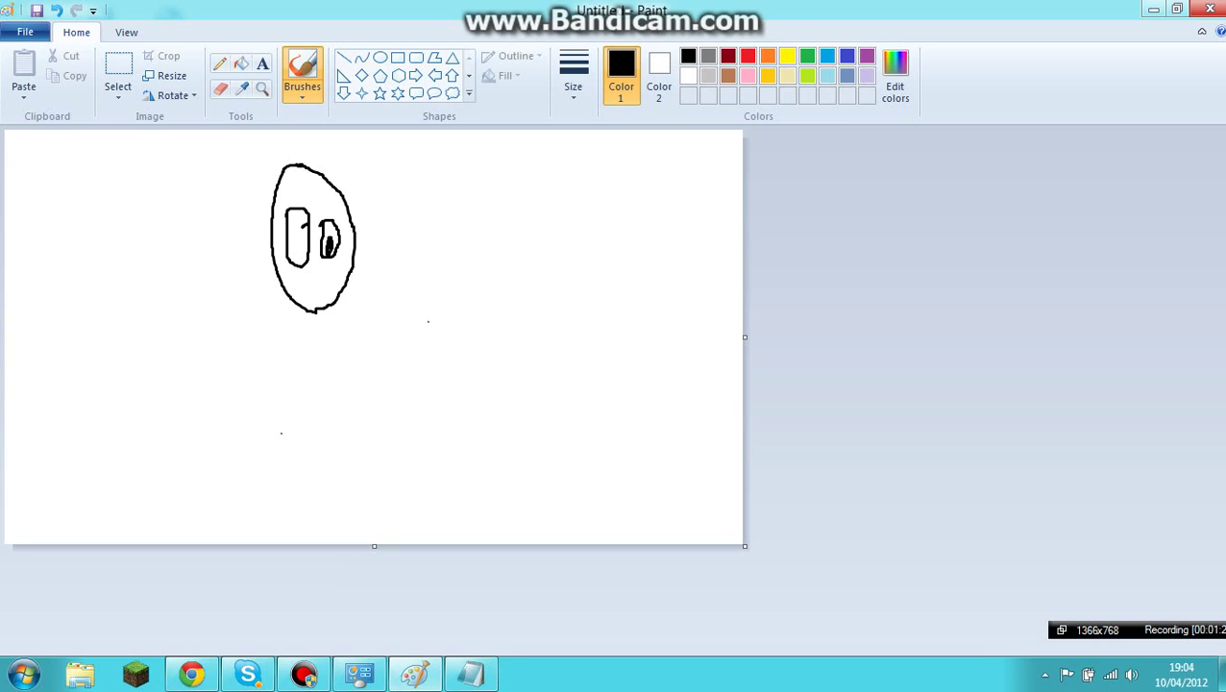
mouse_move(299, 223)
mouse_down()
mouse_move(302, 259)
mouse_move(303, 223)
mouse_up()
click(240, 64)
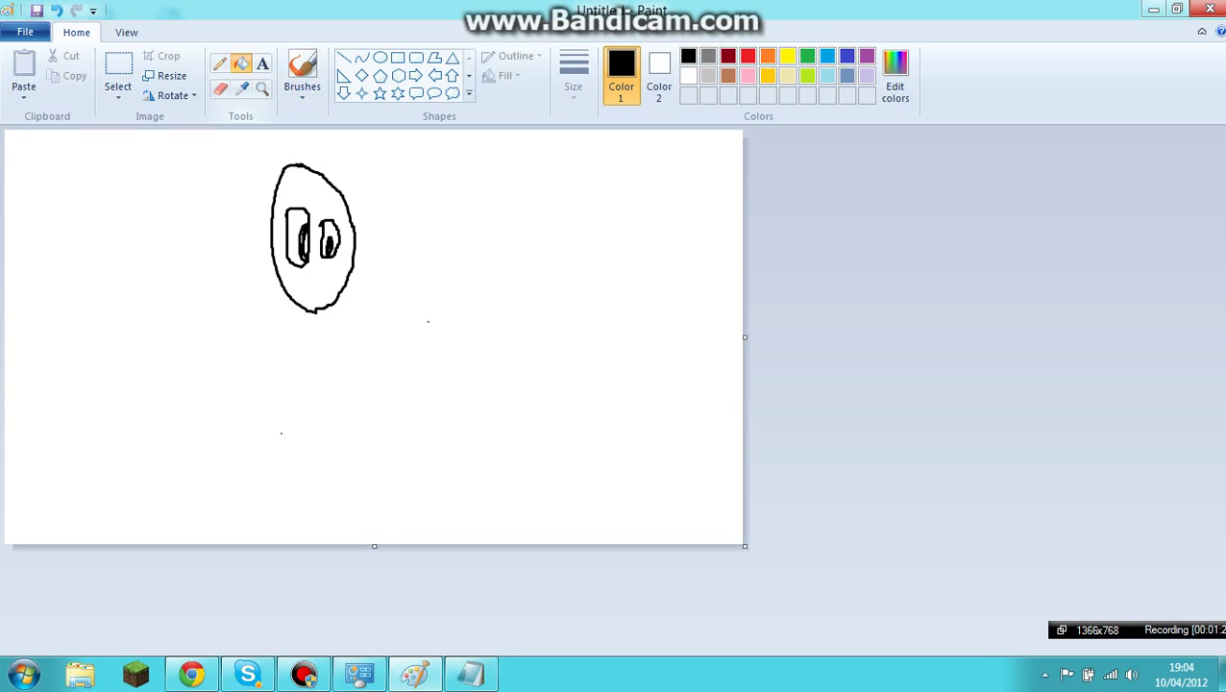
click(305, 243)
Paint over the white specks in the larger eye's pupil with the black brush, undoing stray strokes.
click(220, 64)
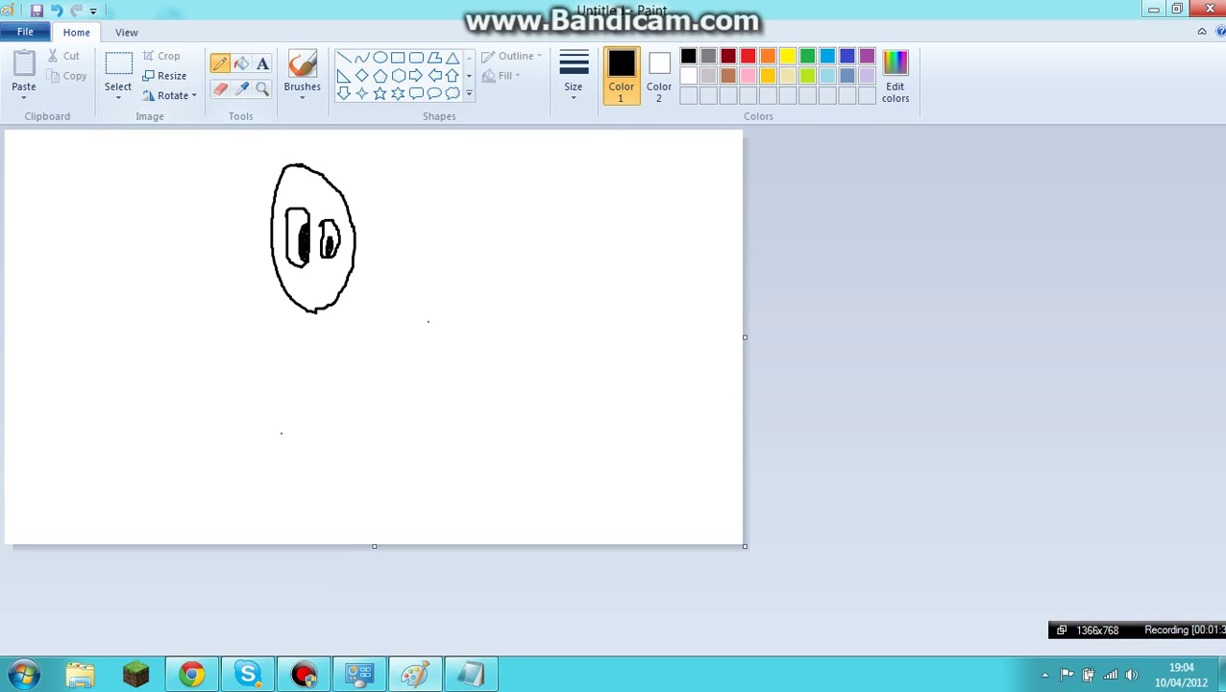
click(262, 87)
click(320, 262)
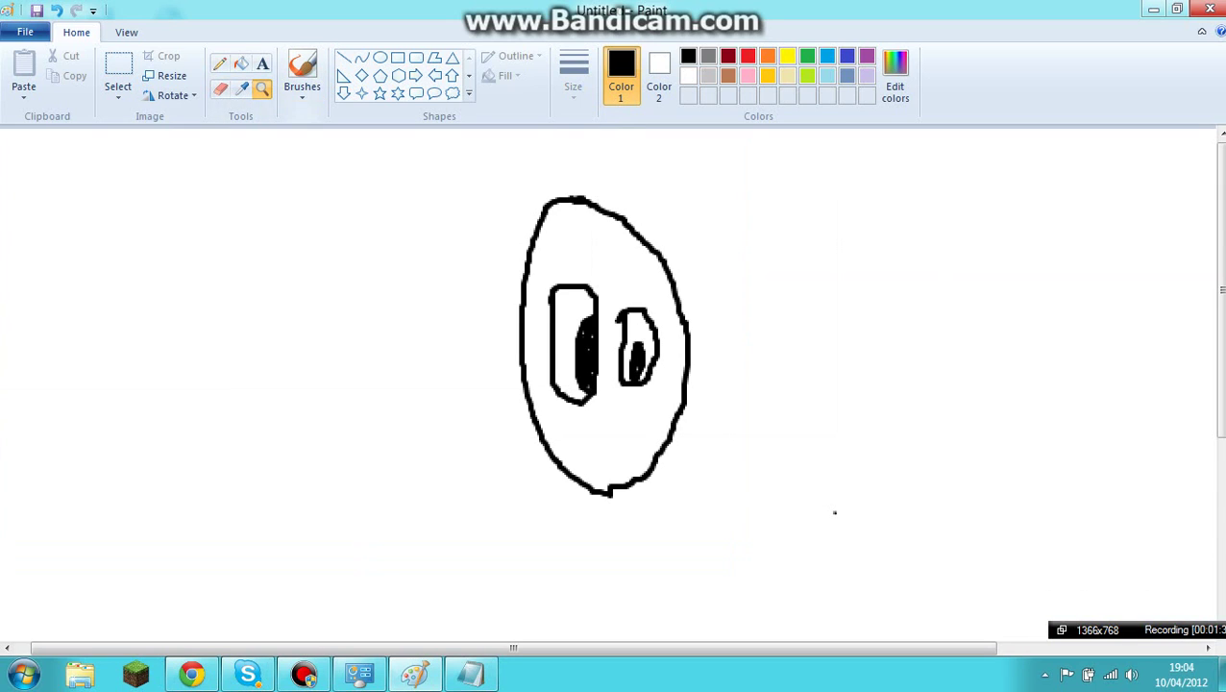
click(241, 87)
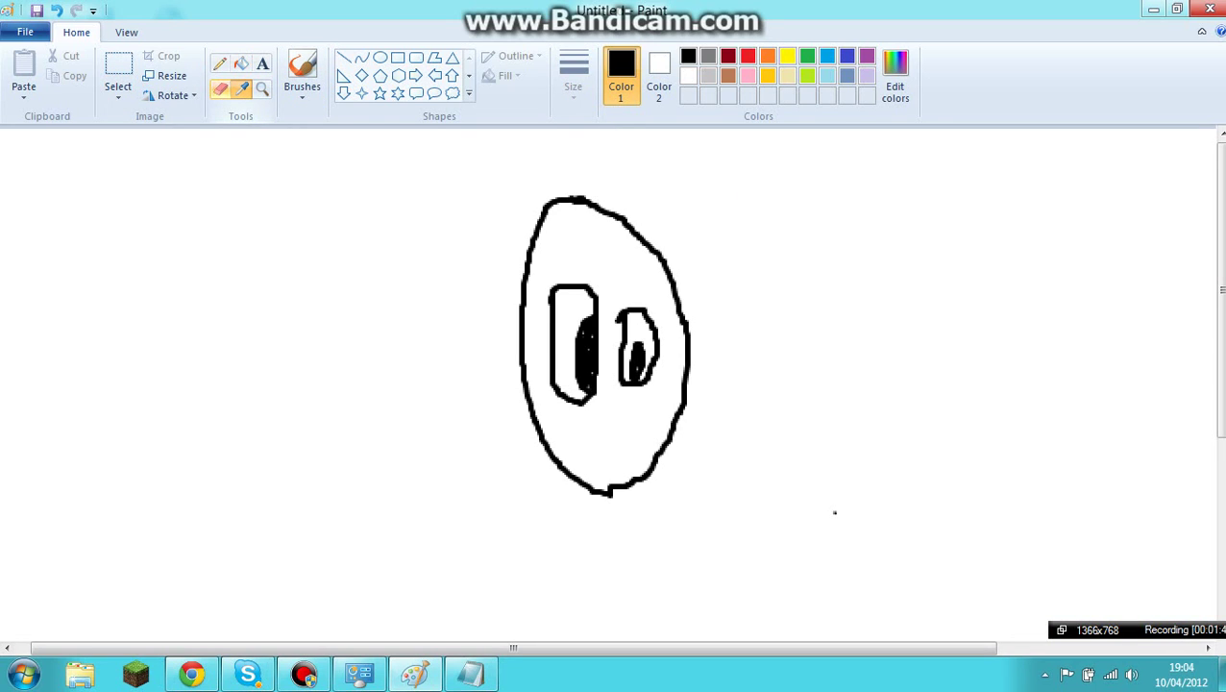
click(302, 72)
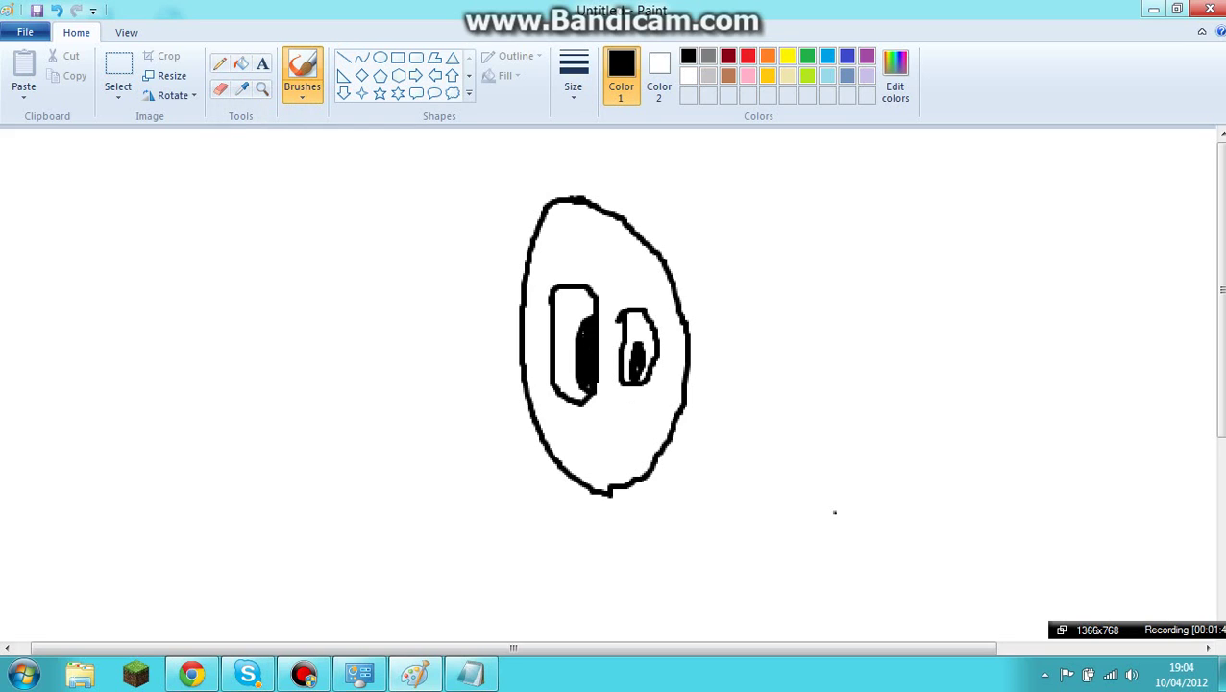
mouse_move(597, 344)
mouse_down()
mouse_move(668, 404)
mouse_move(660, 383)
mouse_up()
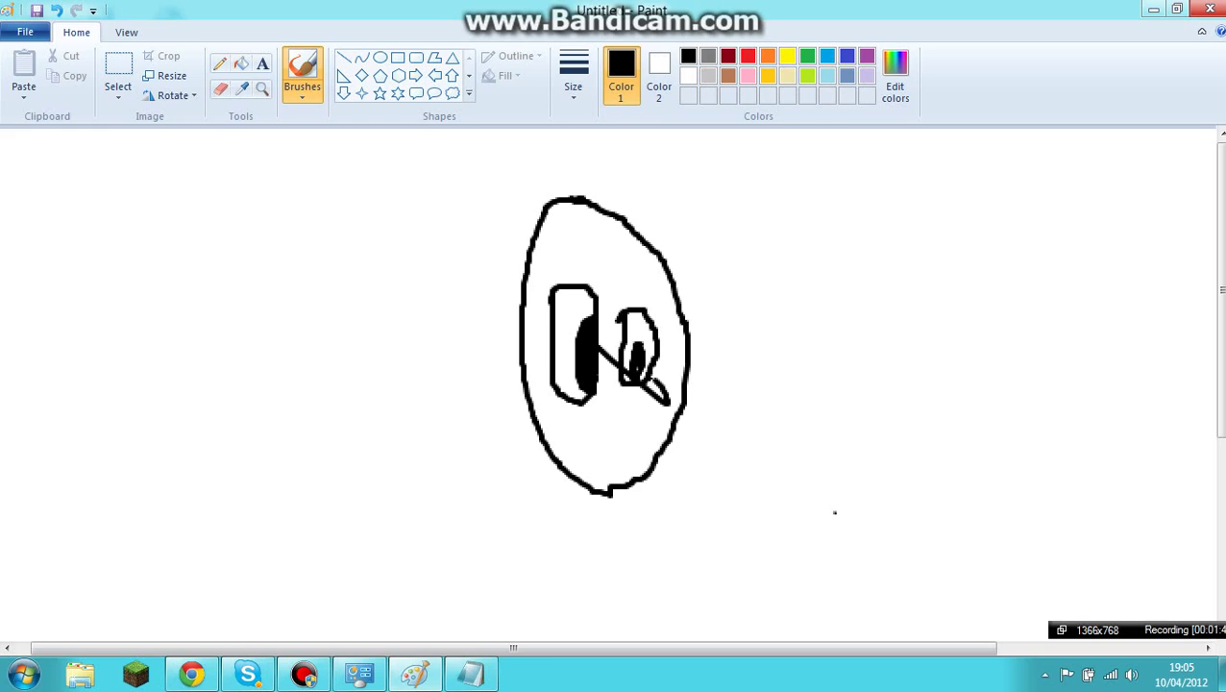
key(ctrl+z)
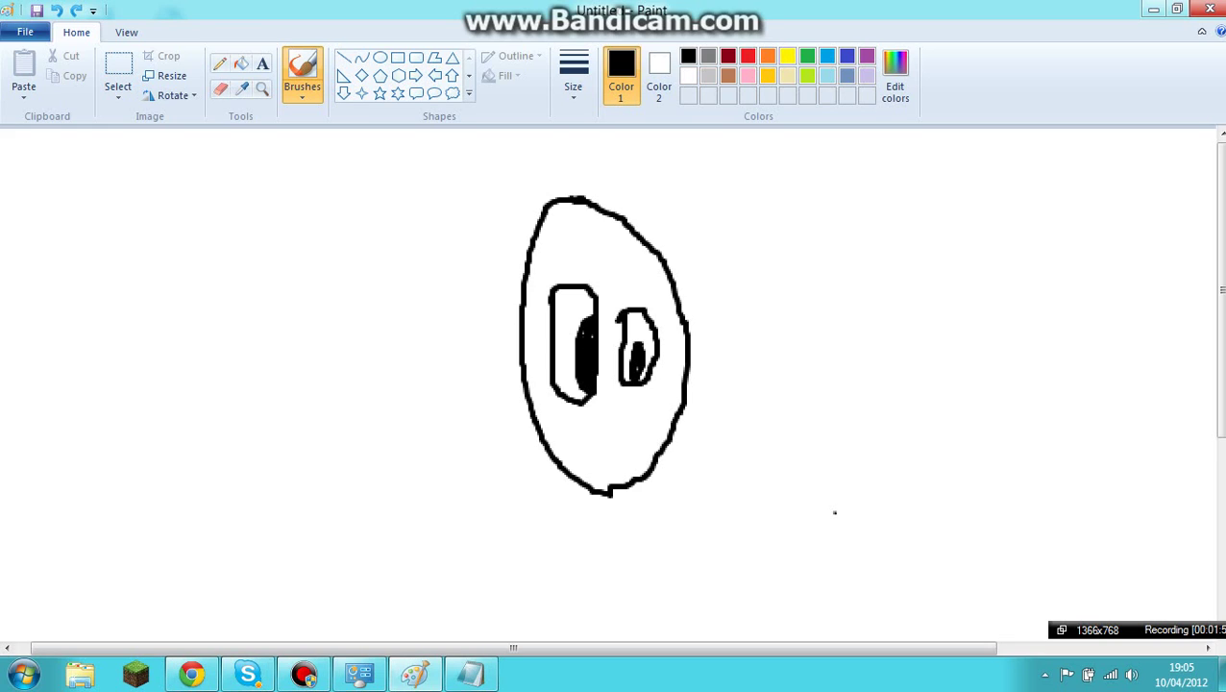
click(655, 414)
key(ctrl+z)
Draw curved creases beneath both eyes, arched eyebrows above them and a diamond-shaped mouth near the chin.
mouse_move(557, 413)
mouse_down()
mouse_move(578, 421)
mouse_move(648, 394)
mouse_up()
drag(646, 282, 618, 284)
mouse_move(544, 276)
mouse_down()
mouse_move(561, 262)
mouse_move(594, 281)
mouse_up()
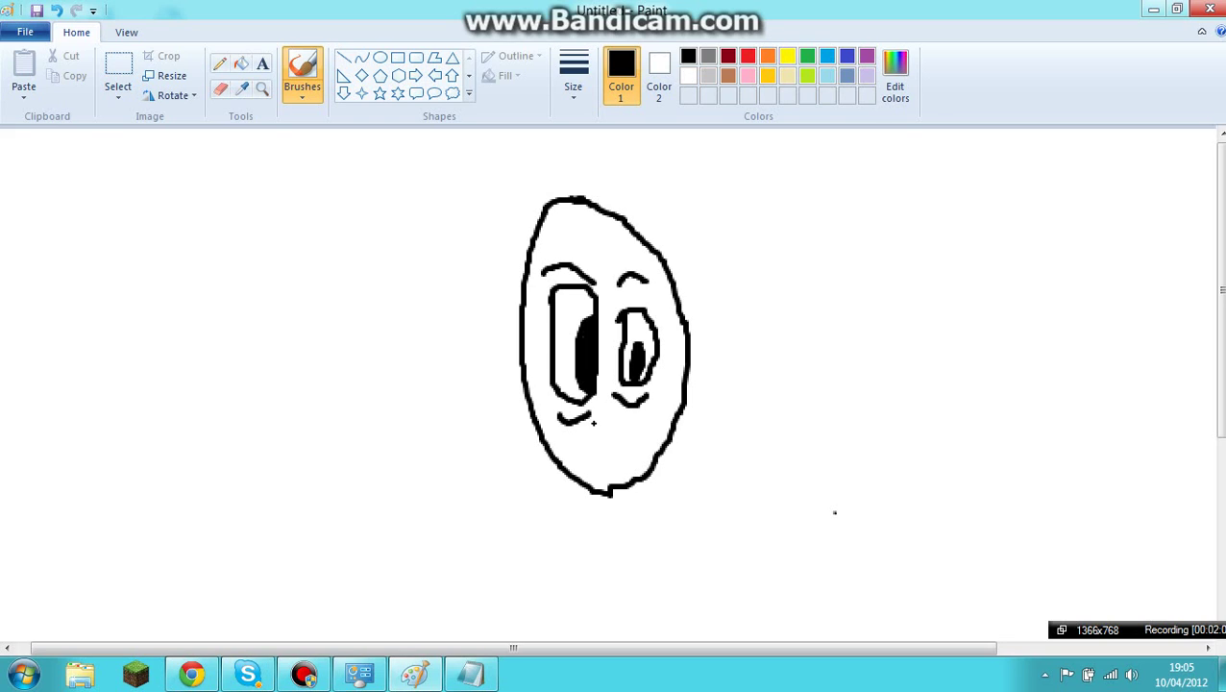
mouse_move(584, 430)
mouse_down()
mouse_move(627, 419)
mouse_move(655, 438)
mouse_move(620, 452)
mouse_move(584, 429)
mouse_up()
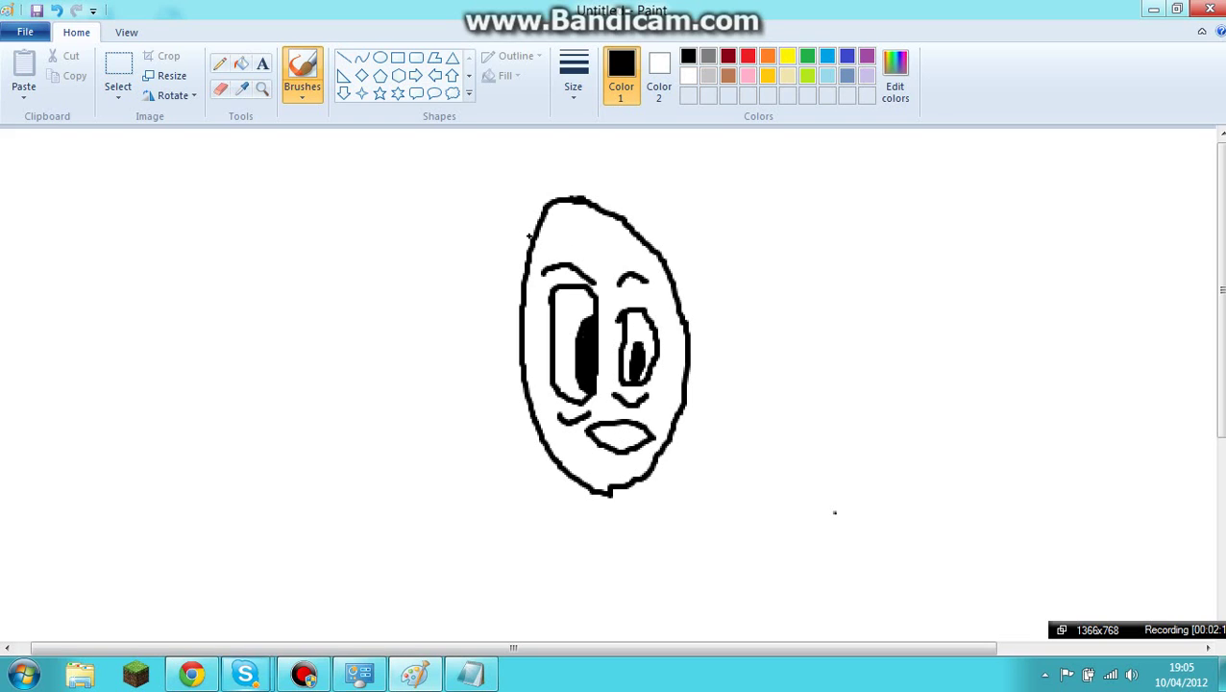
Draw a jagged hairline across the top of the head and colour the hair solid black.
mouse_move(544, 233)
mouse_down()
mouse_move(534, 227)
mouse_move(562, 241)
mouse_move(535, 247)
mouse_move(534, 260)
mouse_move(577, 240)
mouse_move(563, 230)
mouse_move(575, 246)
mouse_move(604, 234)
mouse_move(592, 229)
mouse_move(609, 239)
mouse_move(627, 227)
mouse_move(660, 263)
mouse_up()
mouse_move(617, 218)
mouse_down()
mouse_move(597, 228)
mouse_move(596, 214)
mouse_up()
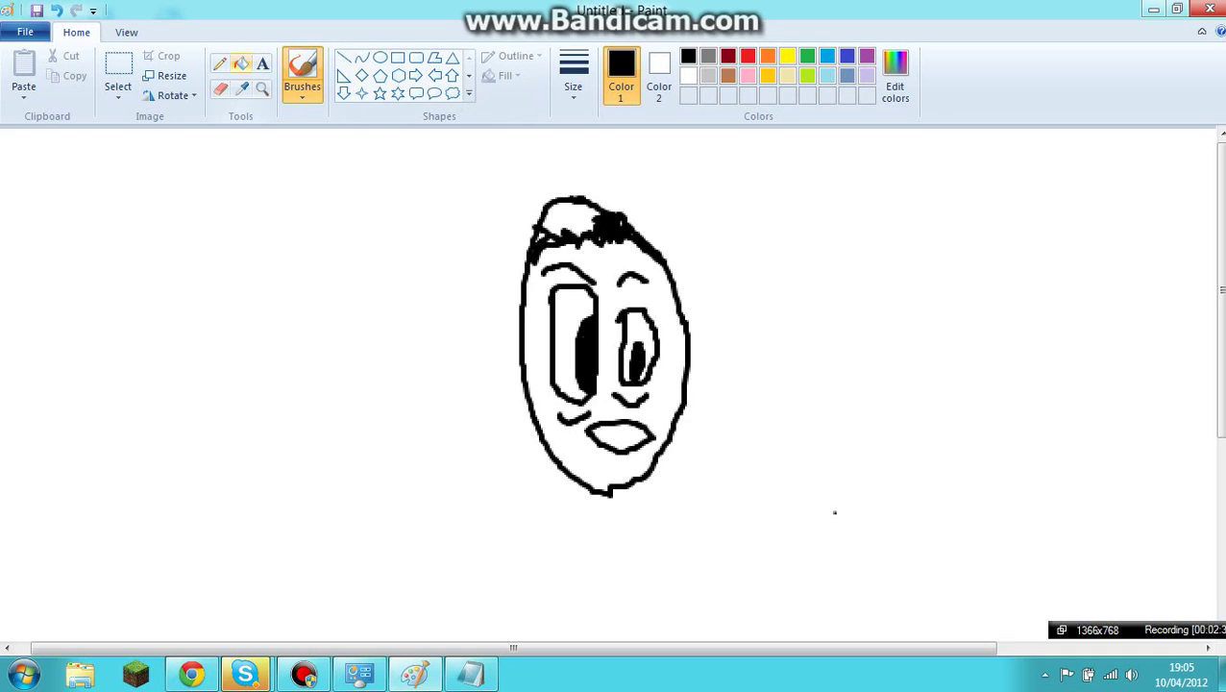
click(240, 64)
click(567, 215)
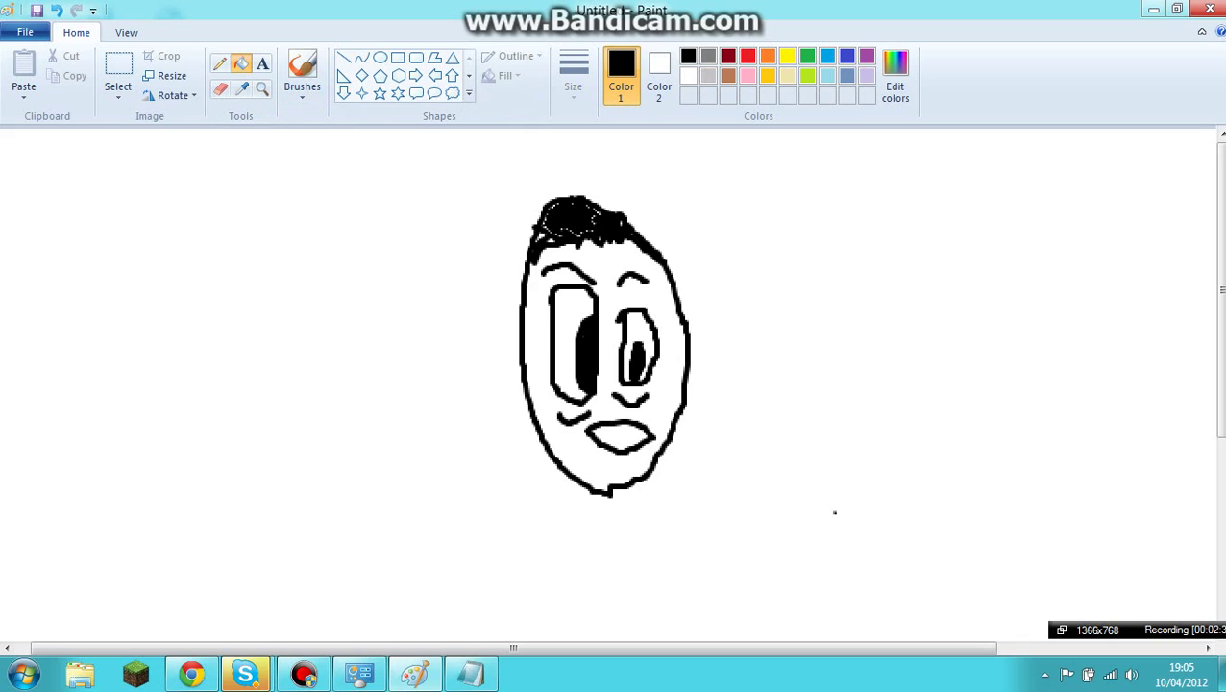
click(301, 91)
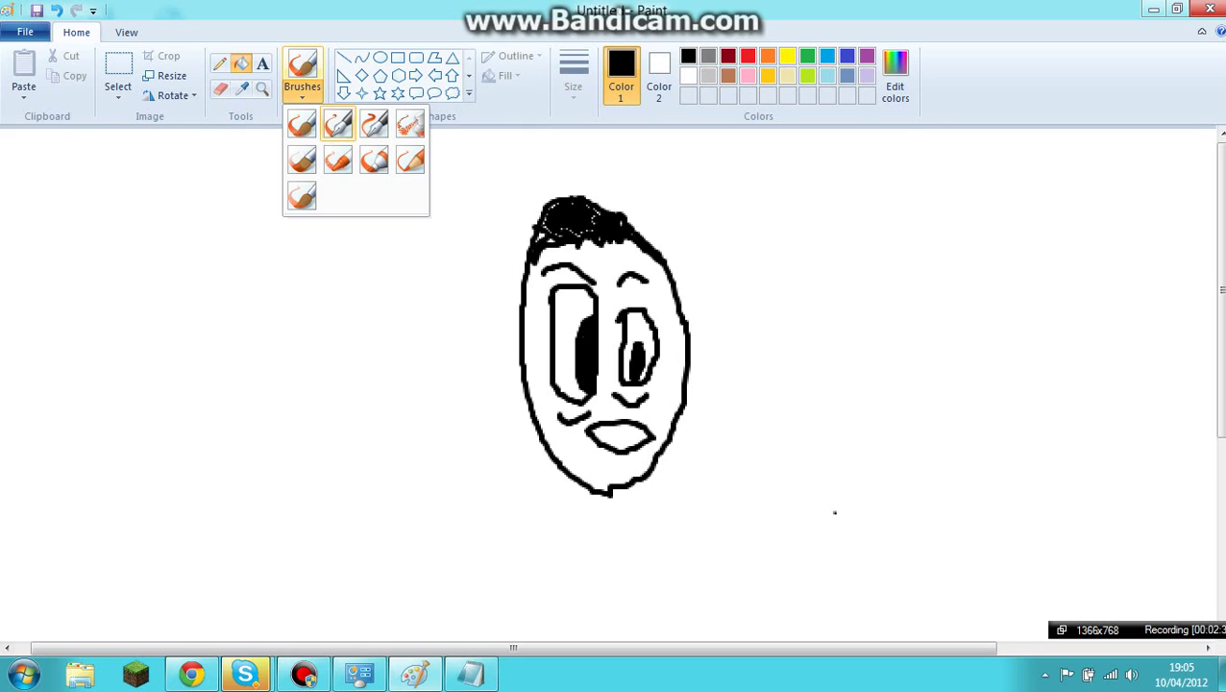
click(302, 123)
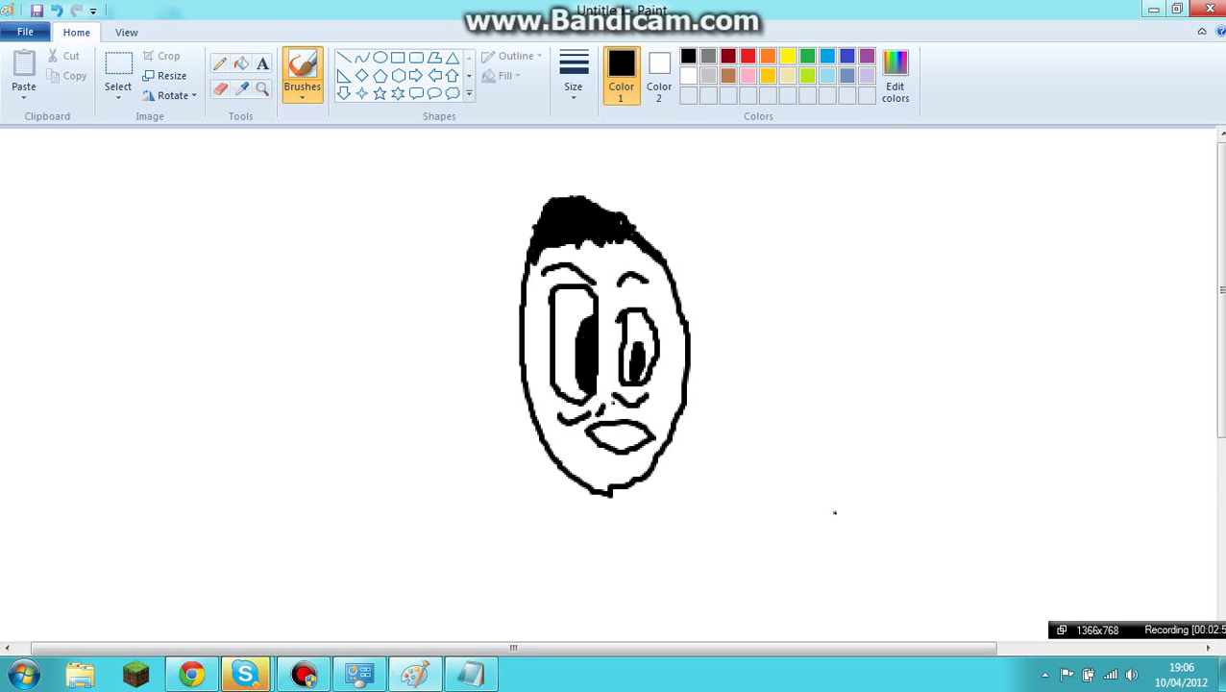
Draw a small nose between the eyes and mouth, and add inner lines to separate the lips.
drag(602, 413, 613, 411)
mouse_move(592, 432)
mouse_down()
mouse_move(646, 431)
mouse_move(594, 437)
mouse_up()
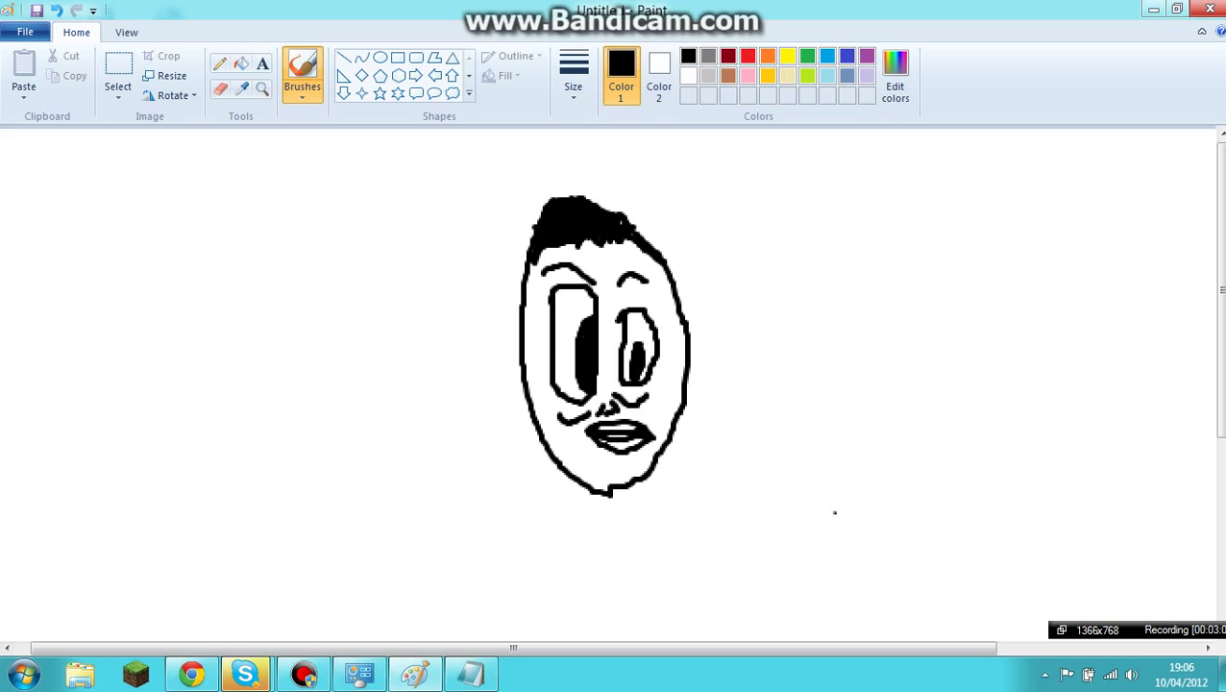
Switch to Notepad and replace the whole note with "Here's a basic face, no need for colour right now!".
click(470, 674)
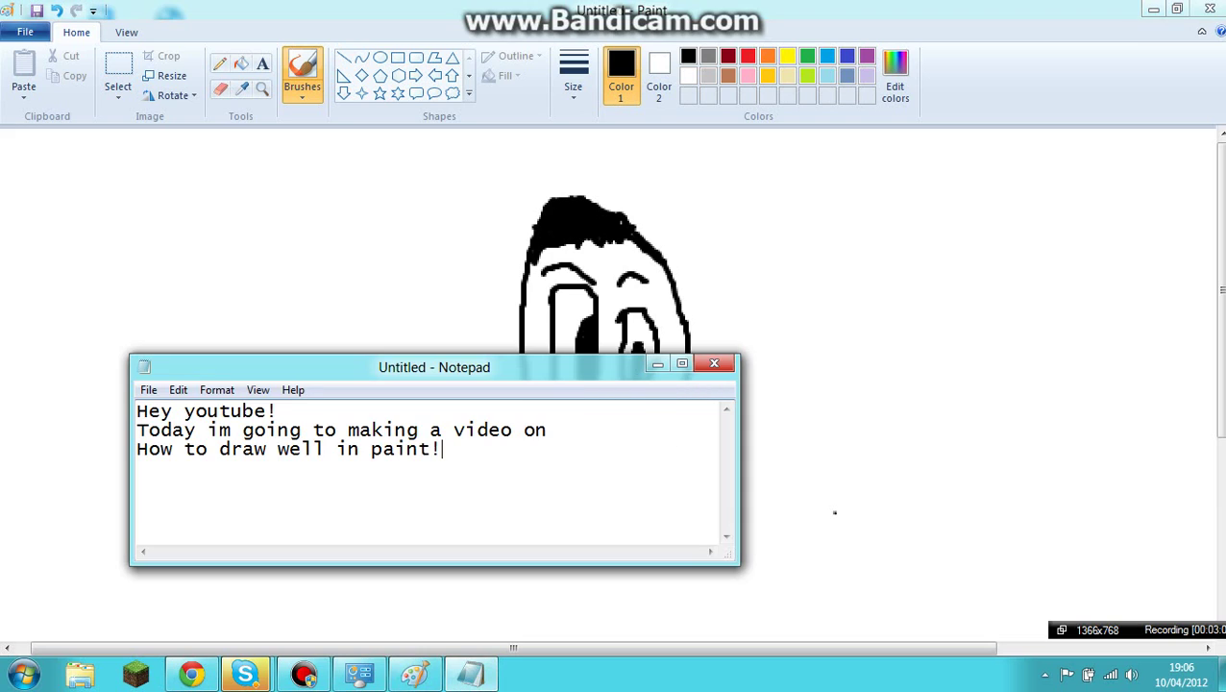
key(ctrl+a)
key(BackSpace)
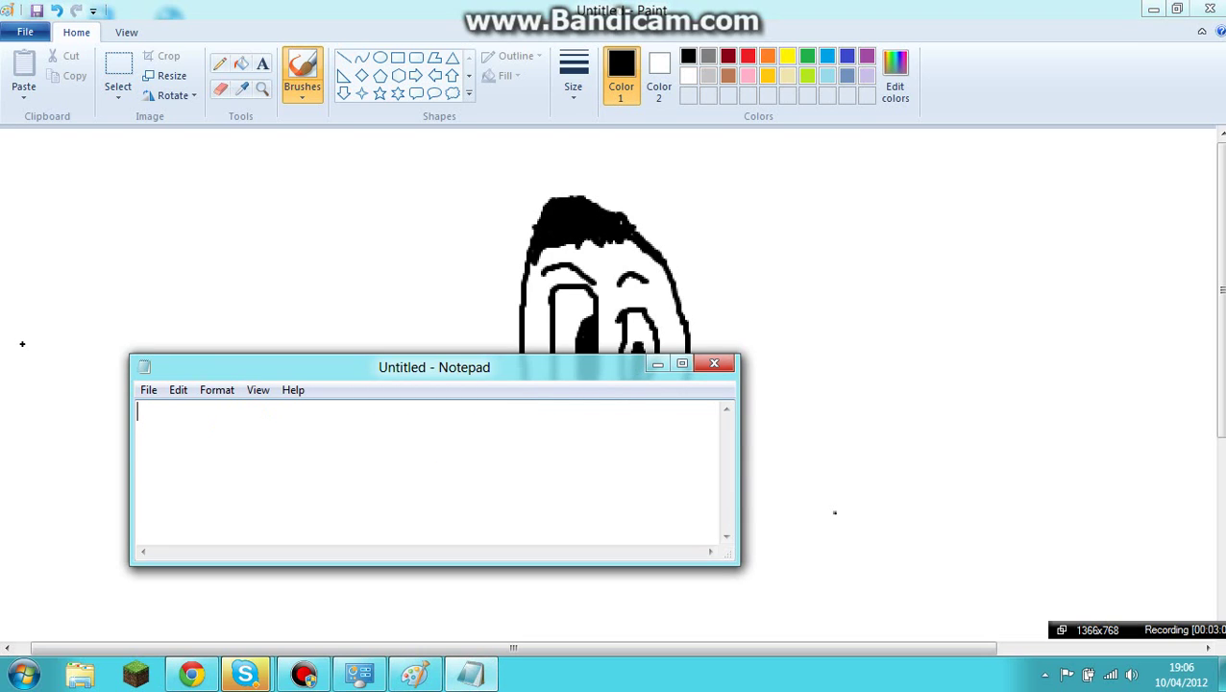
text(Here's a basic)
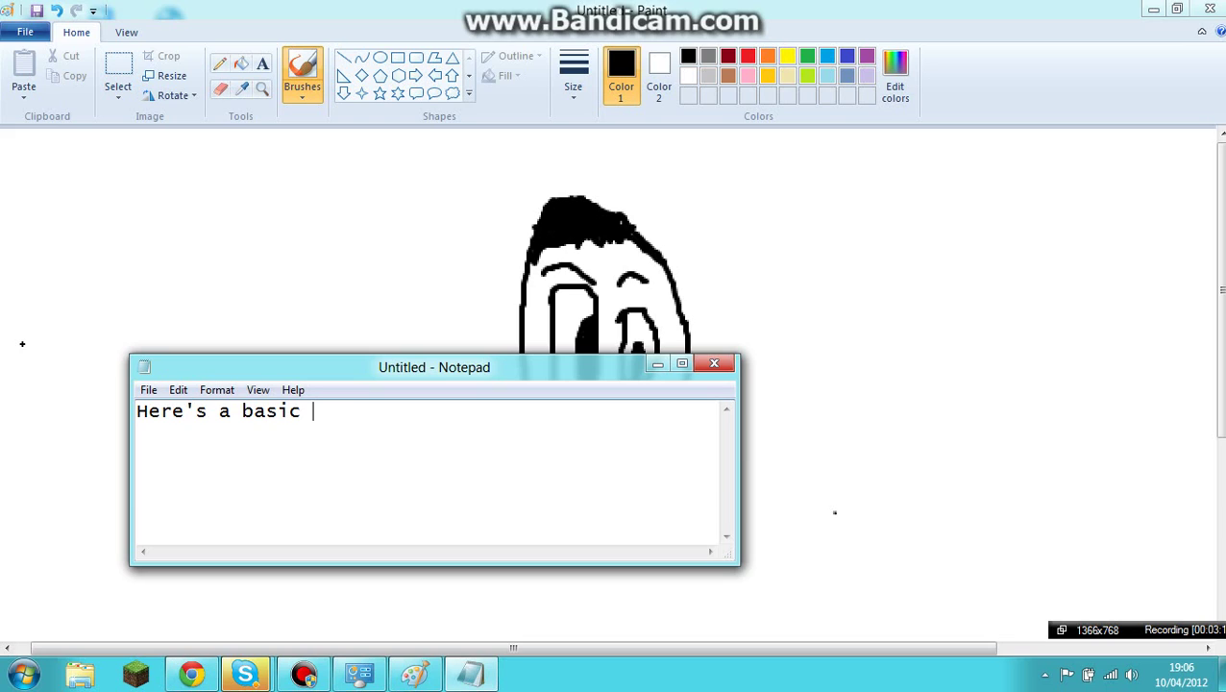
text( face, no need for c)
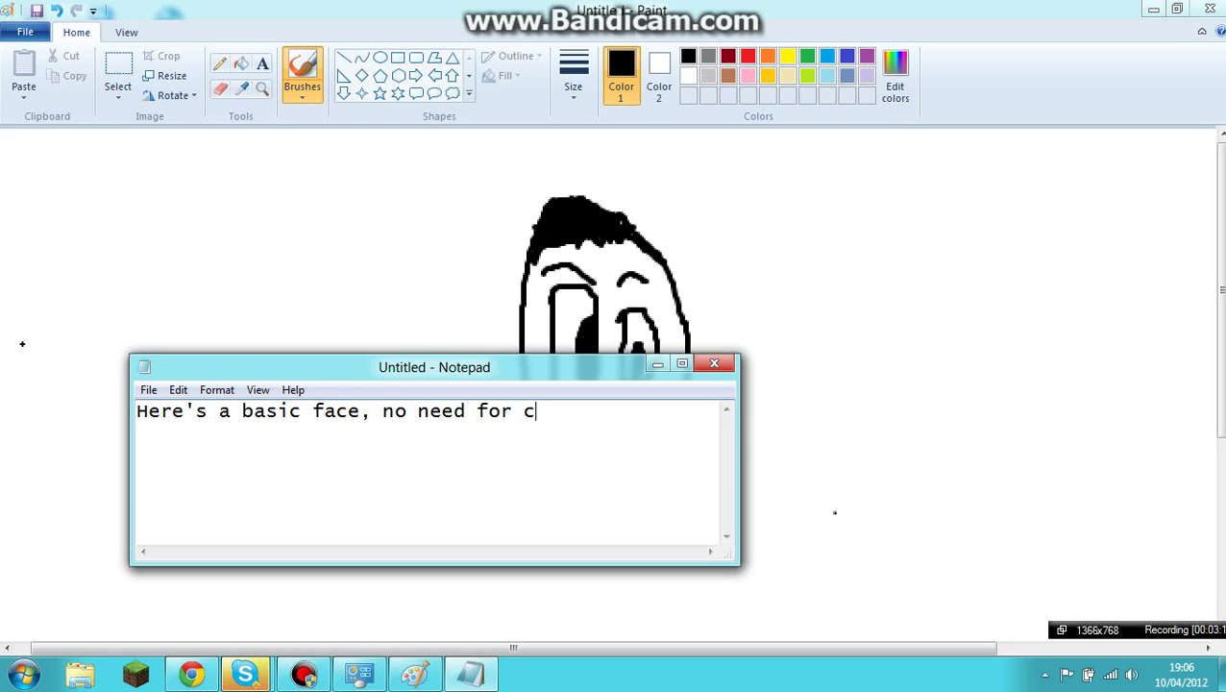
text(olour right now)
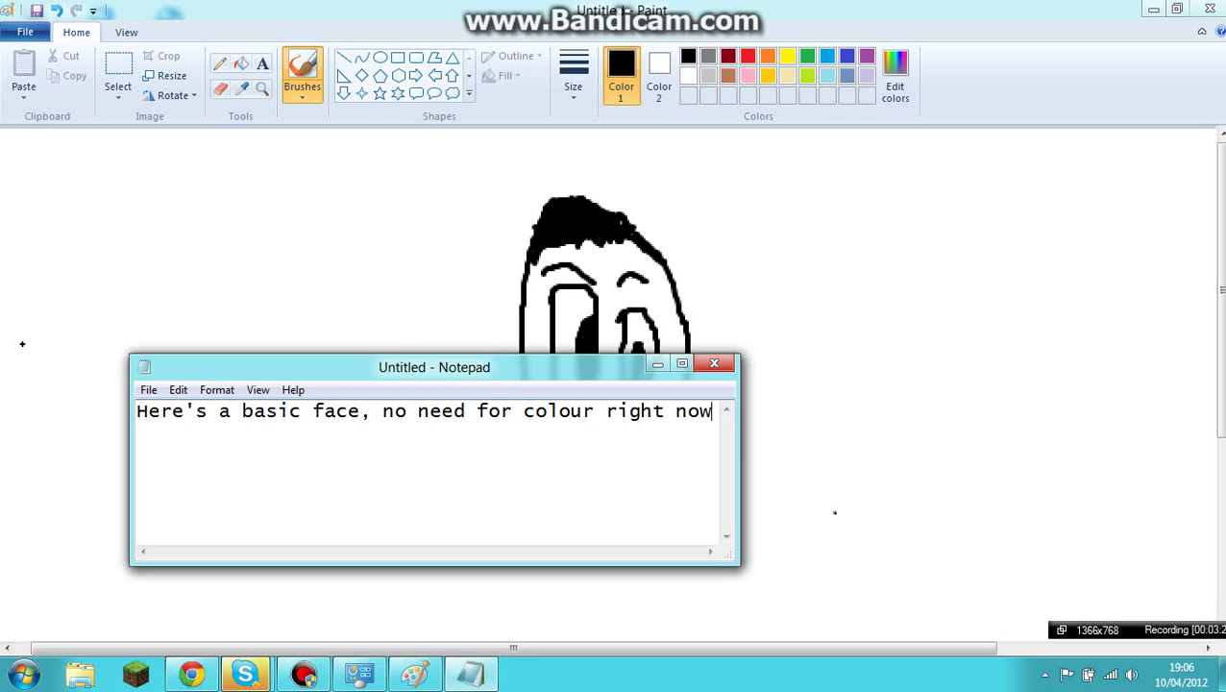
text(!)
key(Return)
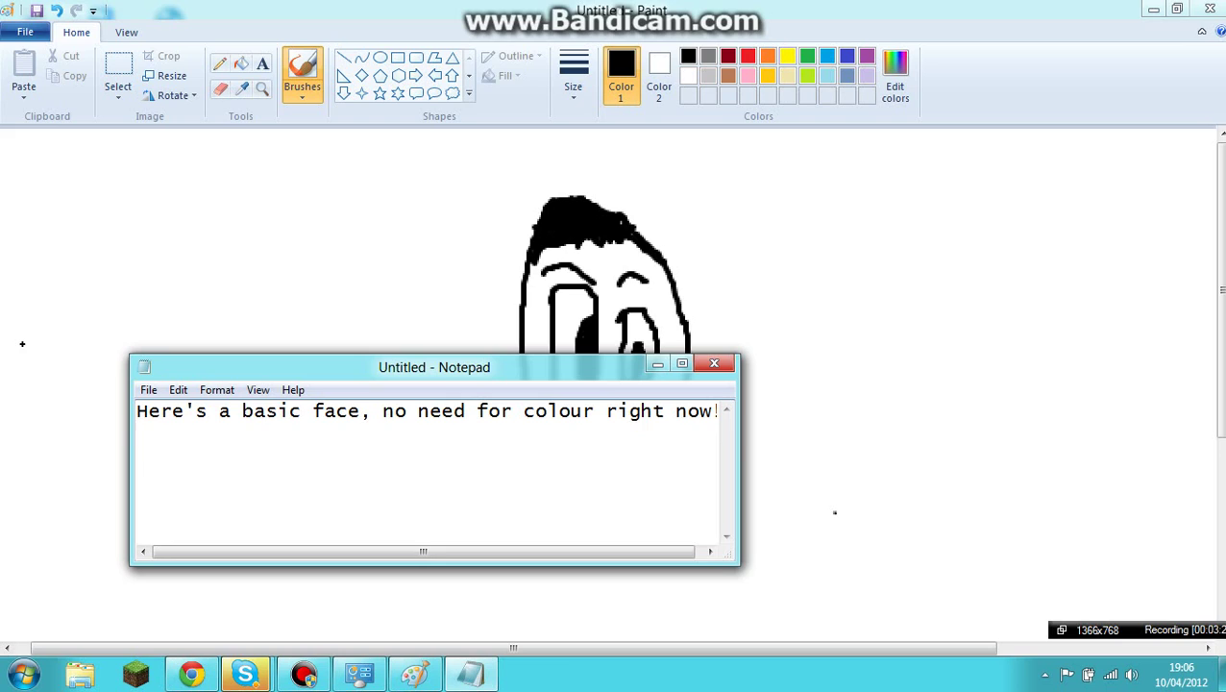
Add a second line to the note: "Make sure to always zoom in on your image to get a clear view of what your doing!".
text(Make sure to )
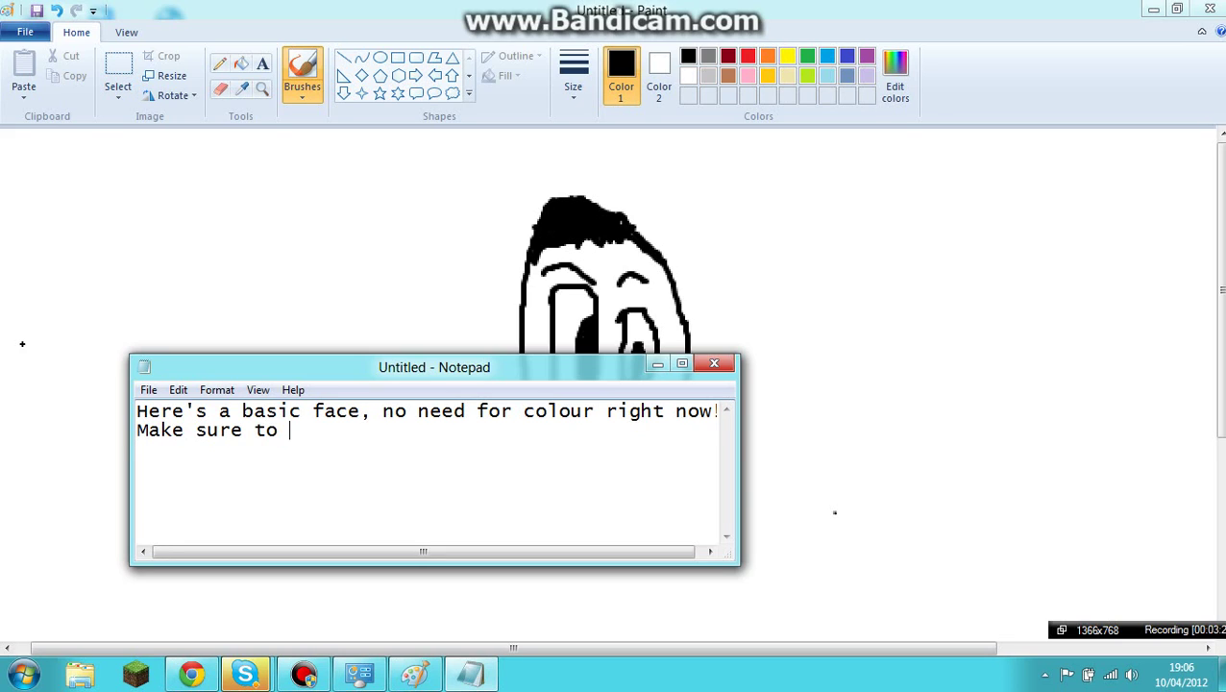
text(always zoo)
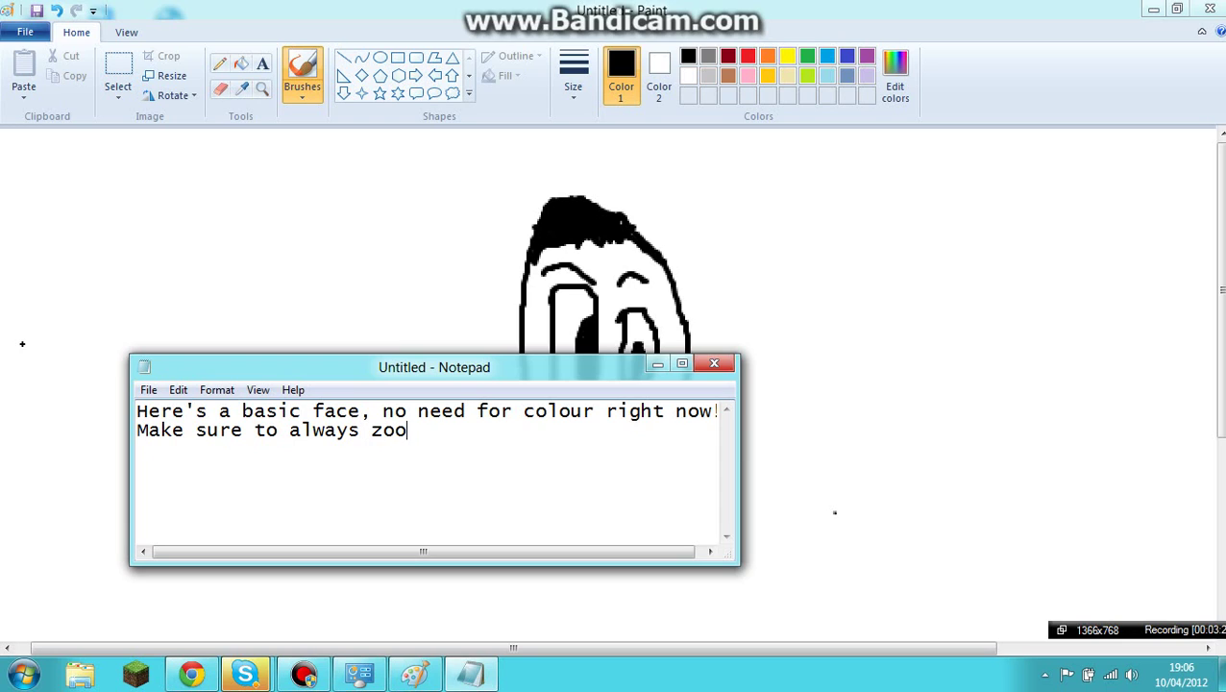
text(m in on)
text(your )
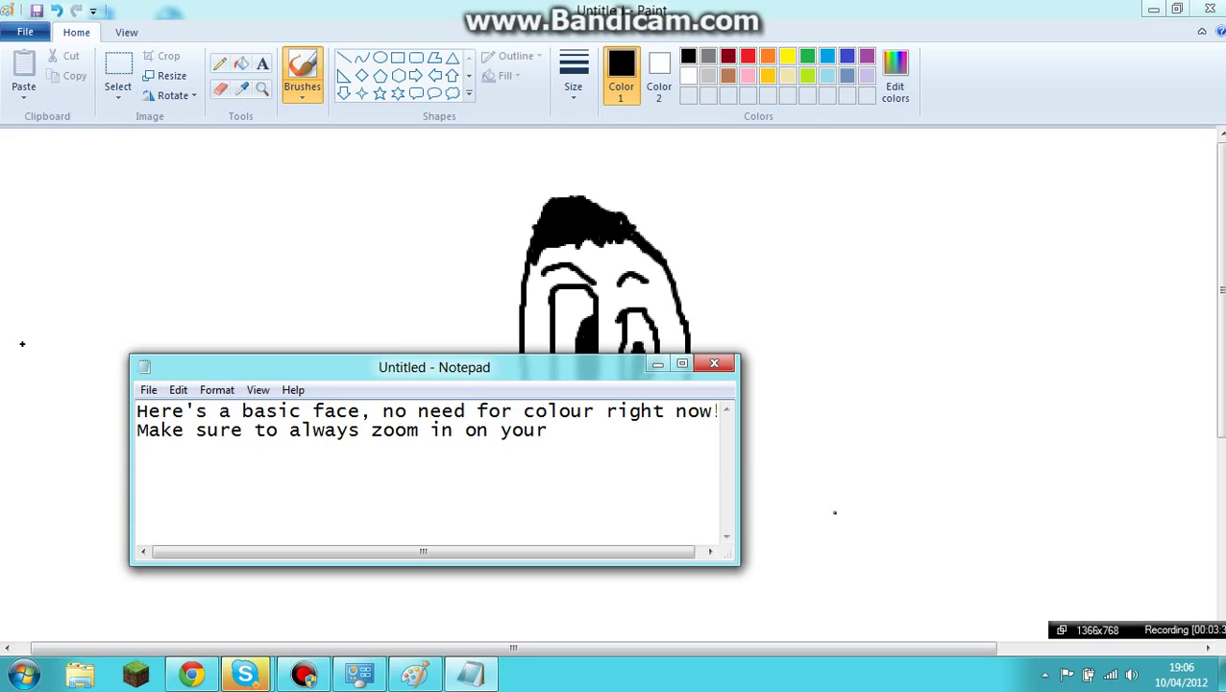
text(image to get )
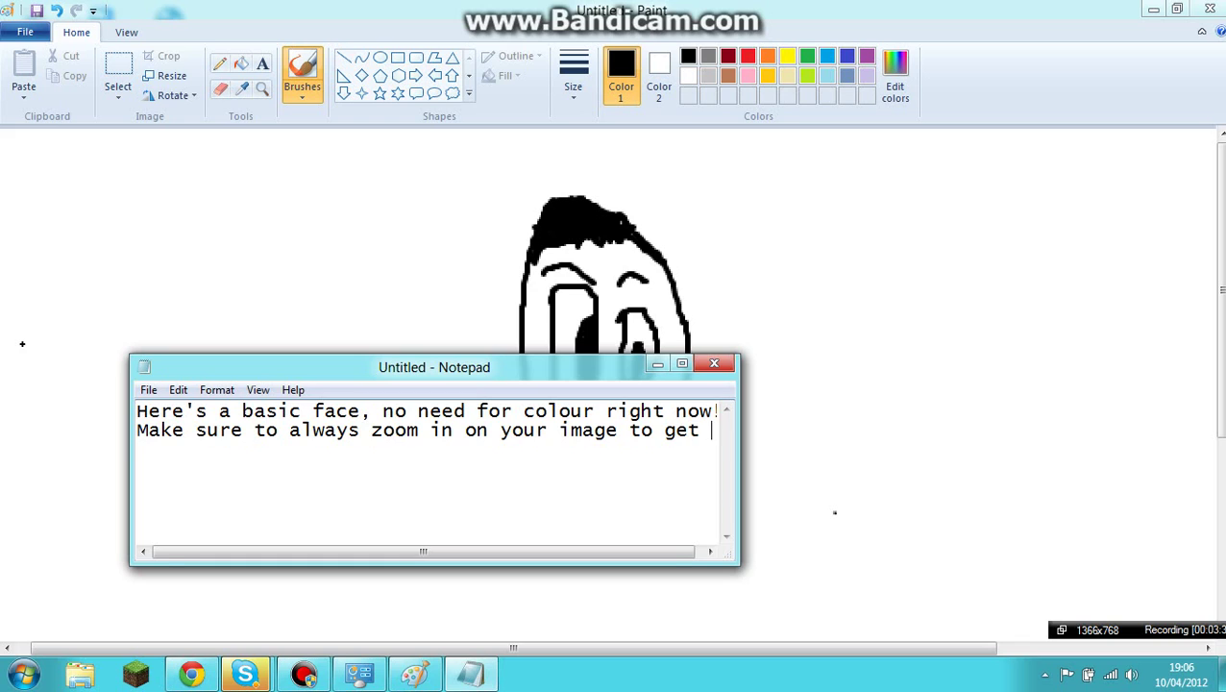
text(a clear)
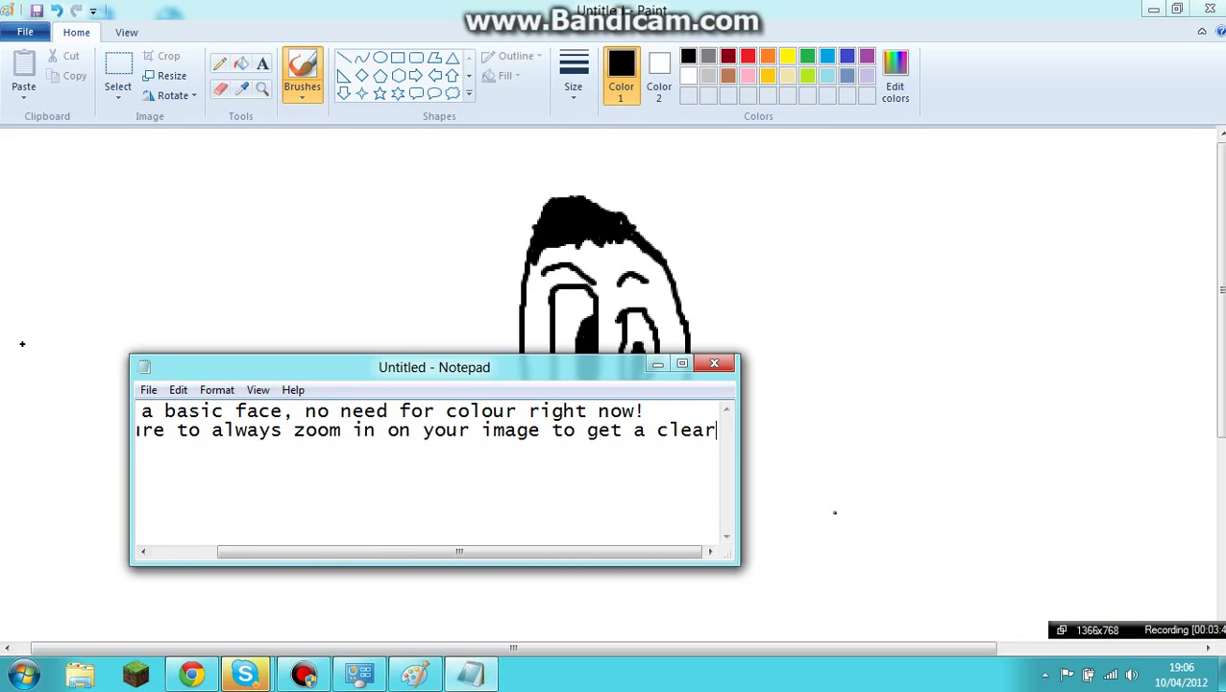
text( view )
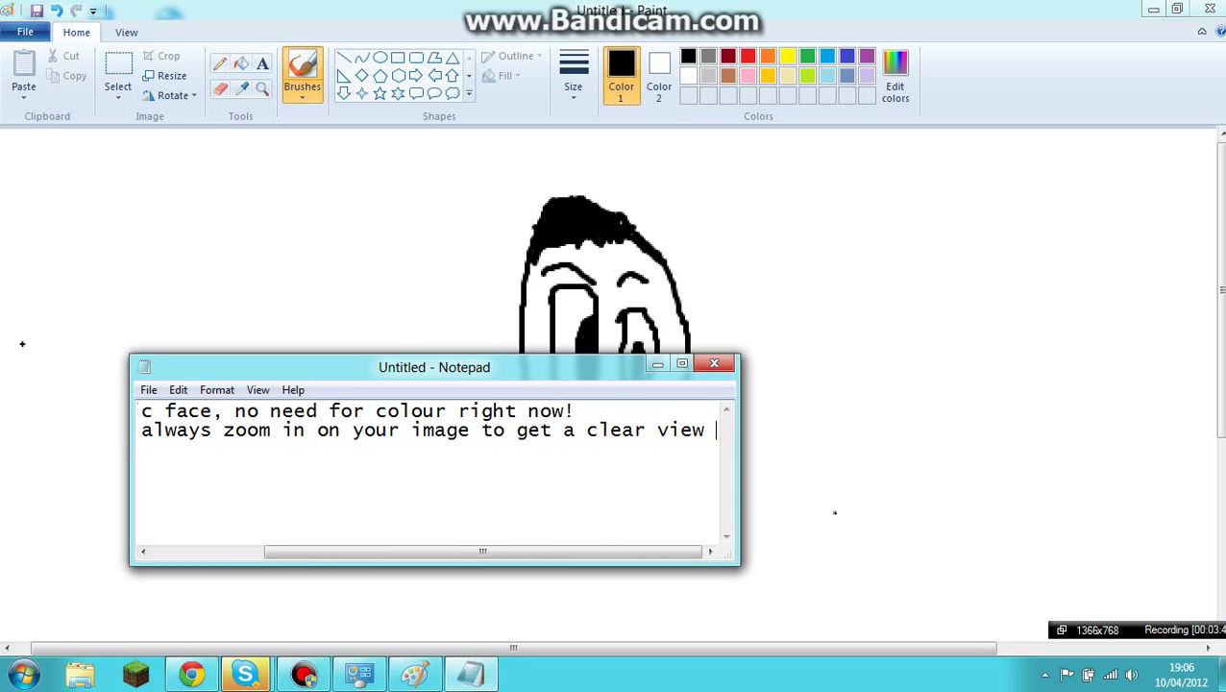
text(of what y)
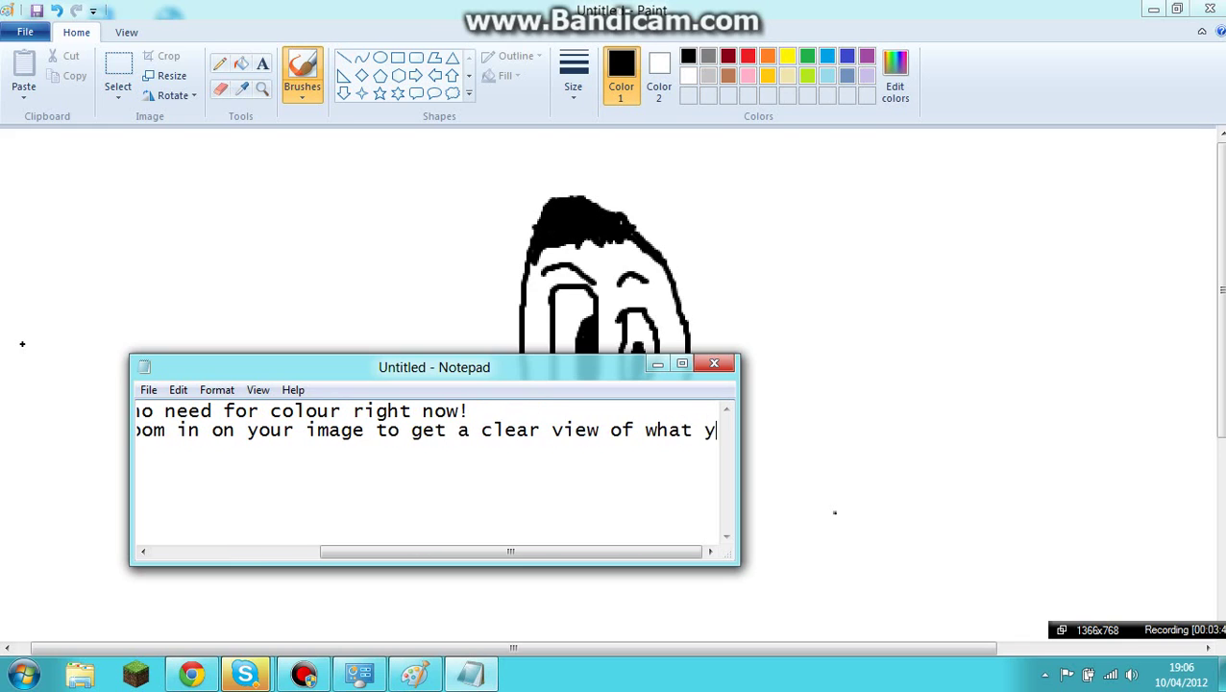
text(our doin)
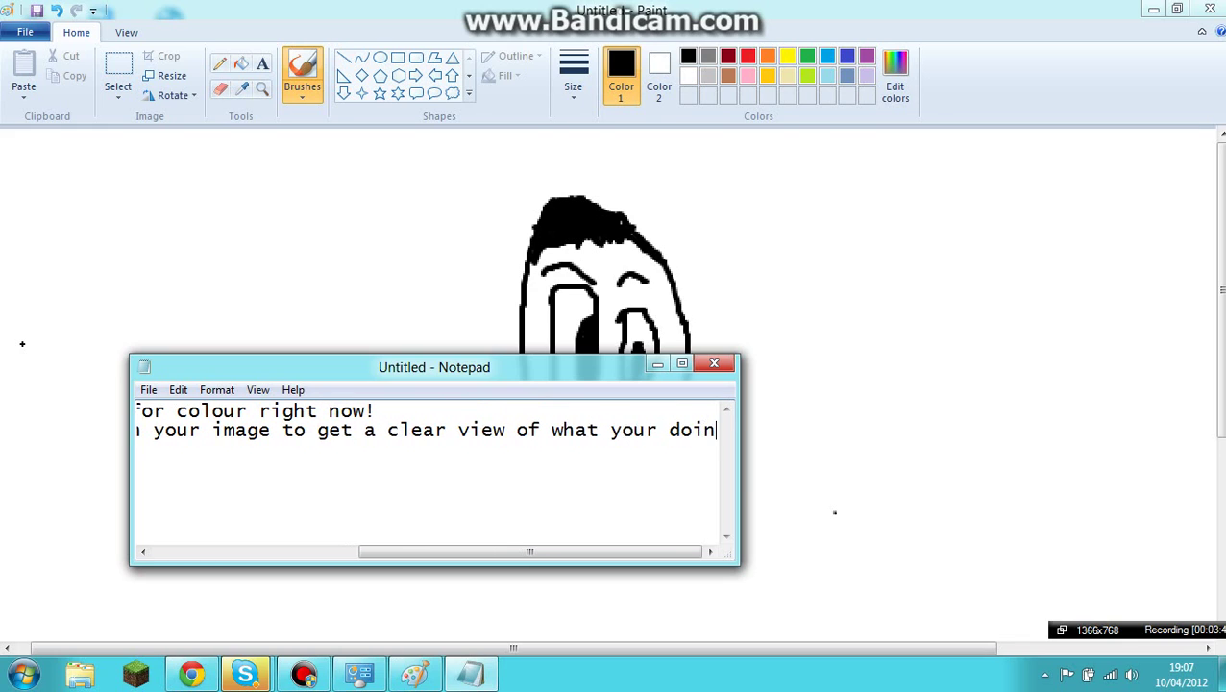
text(g!)
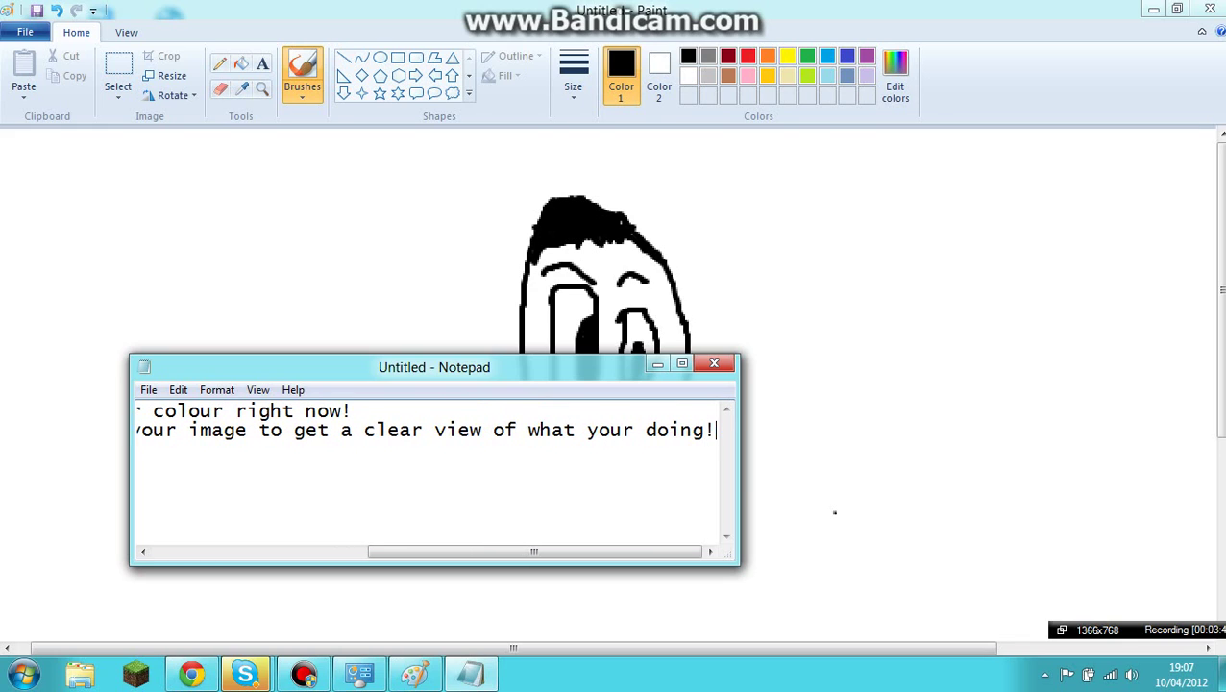
Switch to Paint and fill the upper and lower lips of the mouth with black.
click(875, 224)
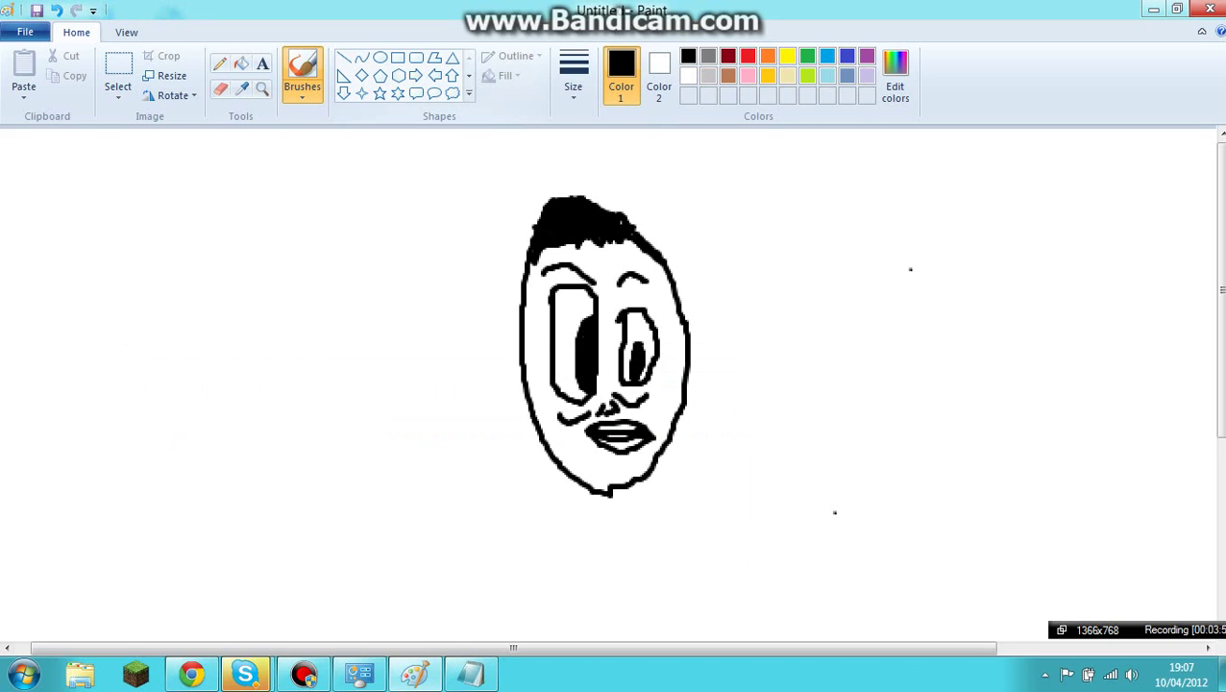
click(242, 65)
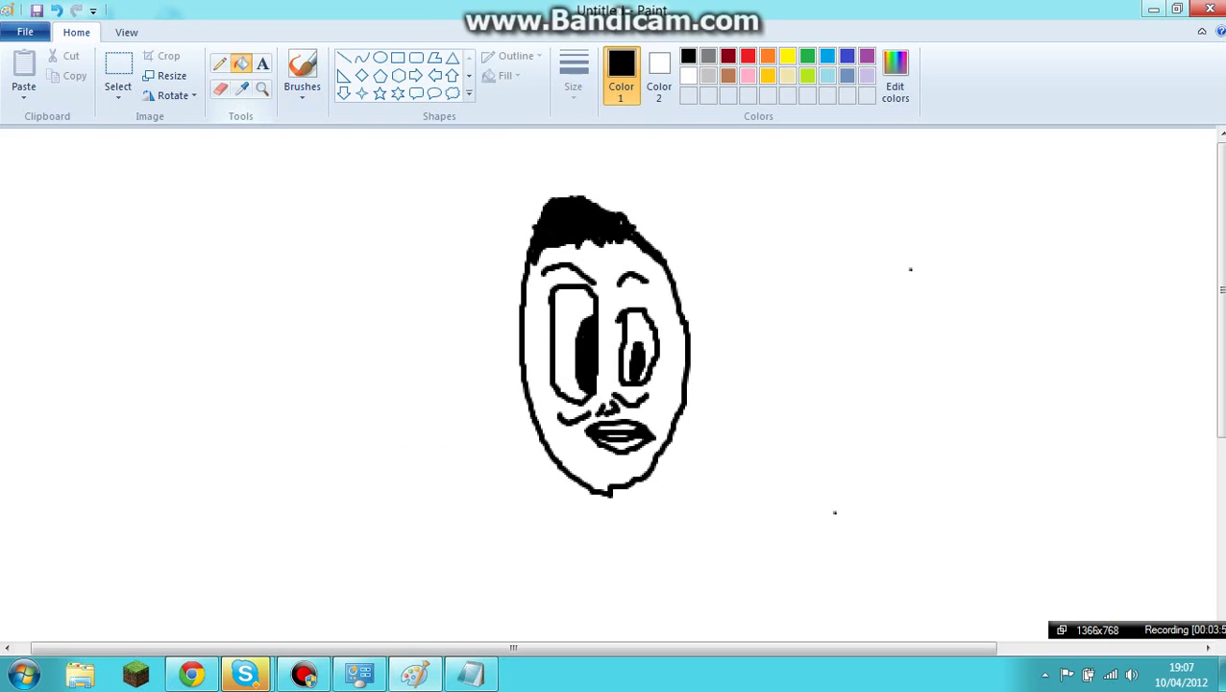
click(616, 427)
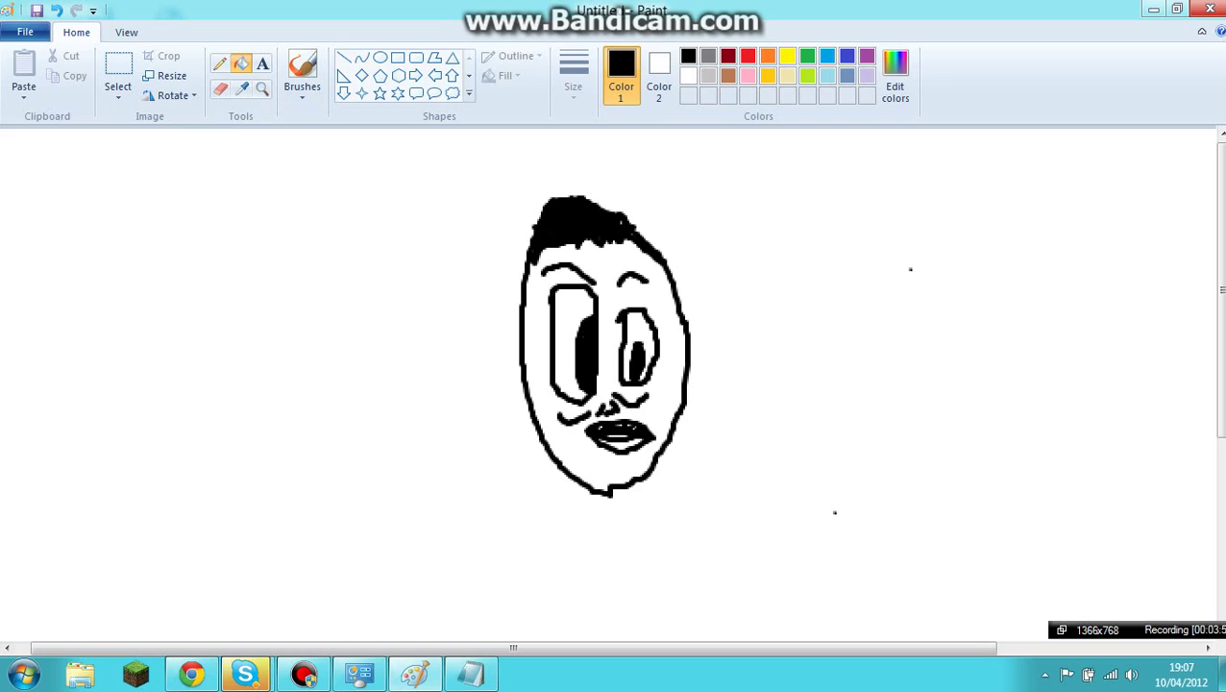
click(623, 442)
Draw a narrow neck beneath the chin using two short black brush lines.
click(262, 89)
right_click(577, 325)
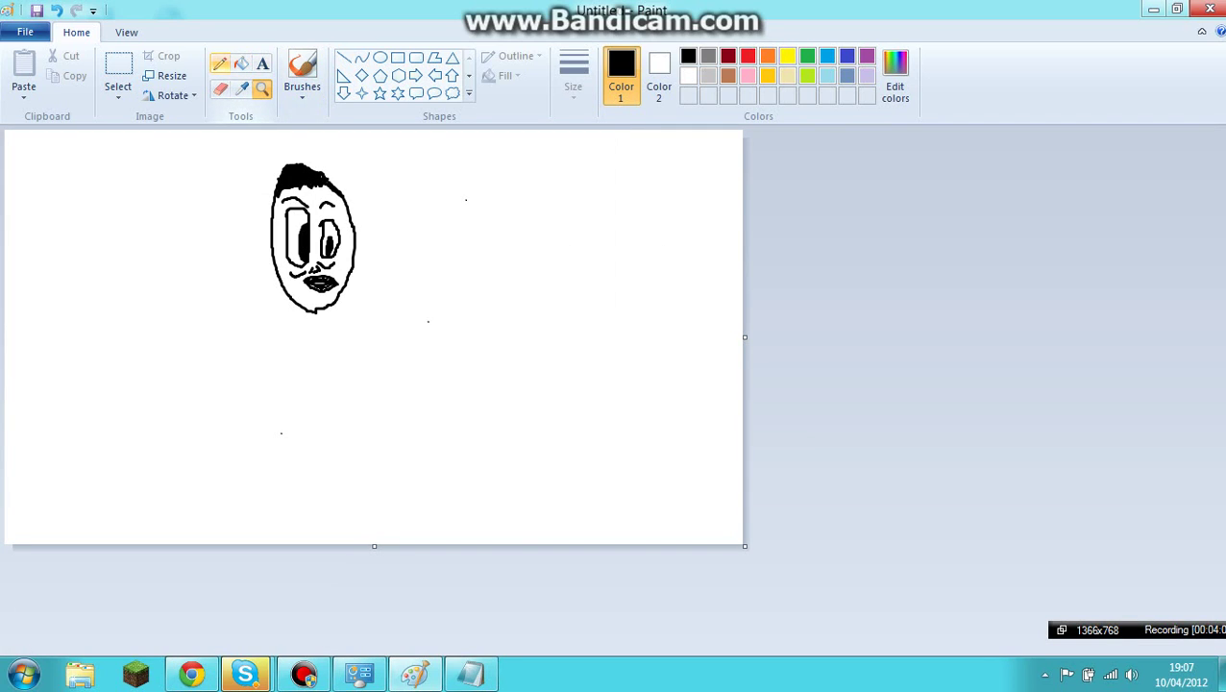
click(301, 72)
click(315, 343)
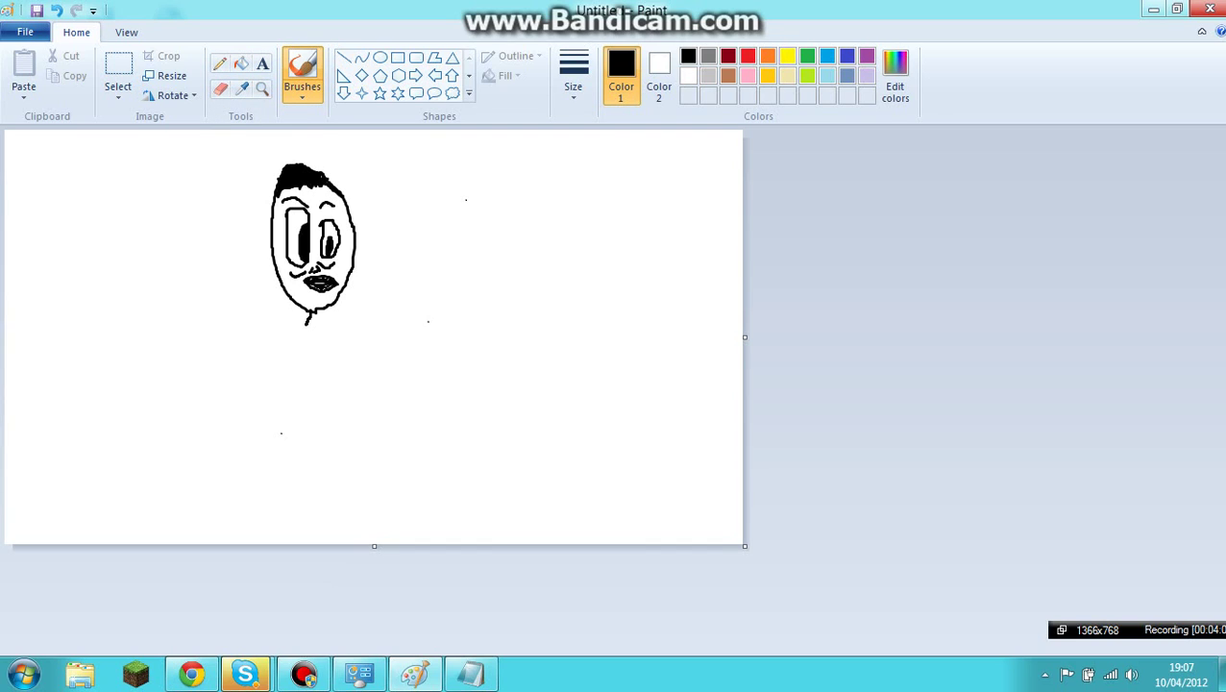
drag(319, 317, 324, 328)
Draw two curved arms from the neck, one hanging beside the body area and one raised around the side of the head.
mouse_move(303, 321)
mouse_down()
mouse_move(264, 329)
mouse_move(247, 379)
mouse_move(256, 446)
mouse_move(329, 457)
mouse_up()
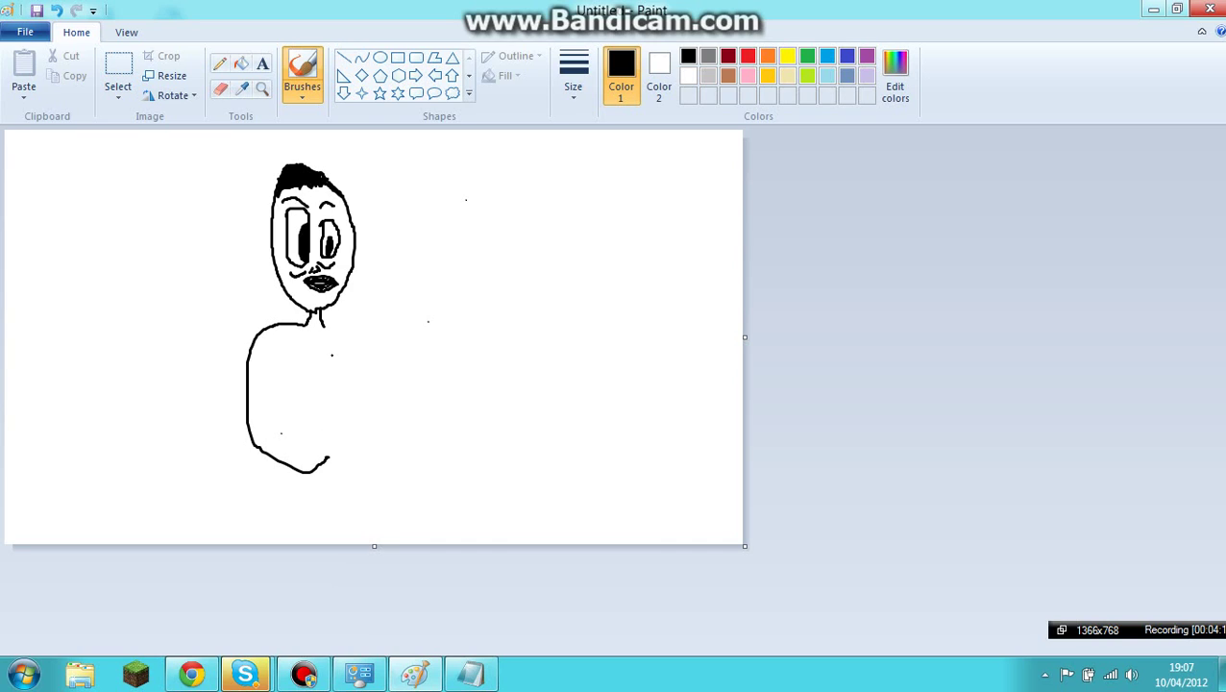
key(ctrl+z)
mouse_move(306, 321)
mouse_down()
mouse_move(290, 328)
mouse_move(295, 376)
mouse_move(330, 407)
mouse_up()
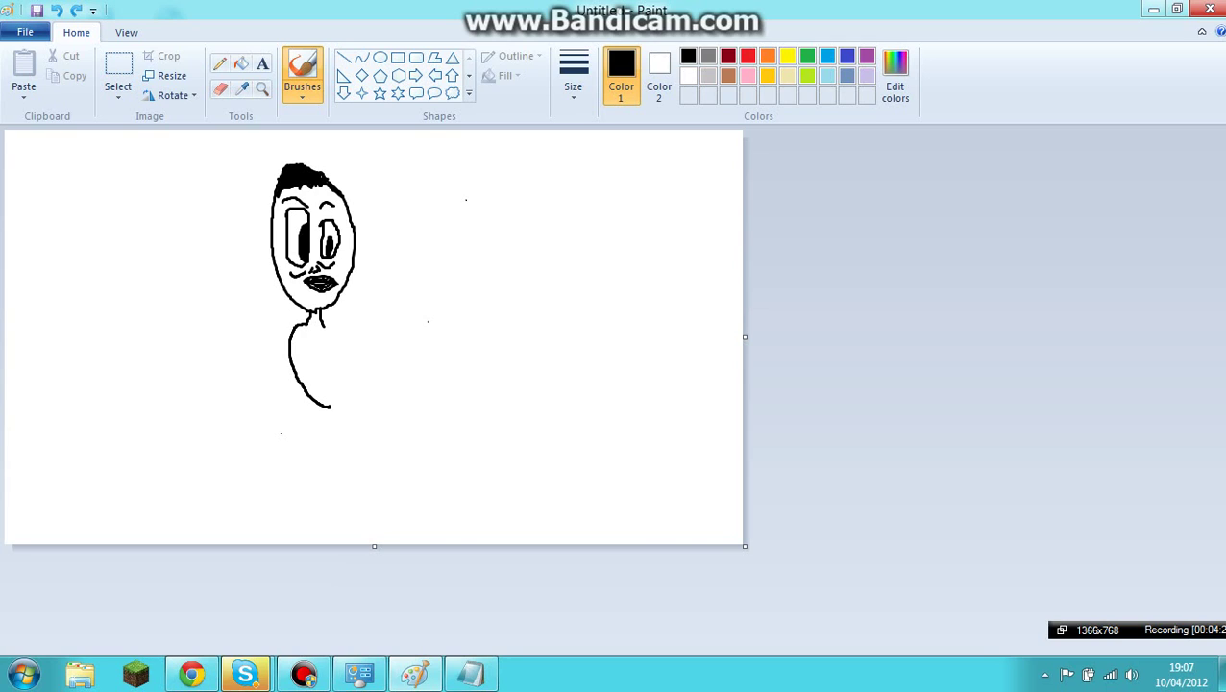
mouse_move(322, 323)
mouse_down()
mouse_move(350, 300)
mouse_move(361, 234)
mouse_move(326, 183)
mouse_up()
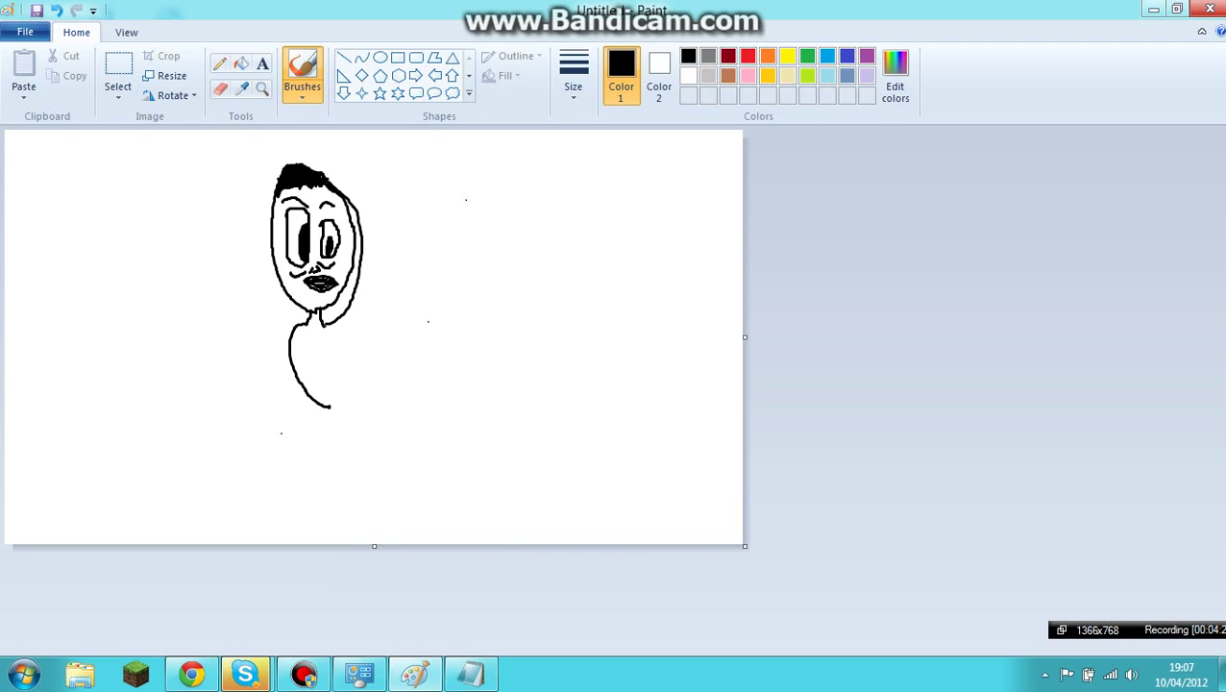
mouse_move(325, 327)
mouse_down()
mouse_move(332, 407)
mouse_move(316, 343)
mouse_move(305, 346)
mouse_move(324, 411)
mouse_up()
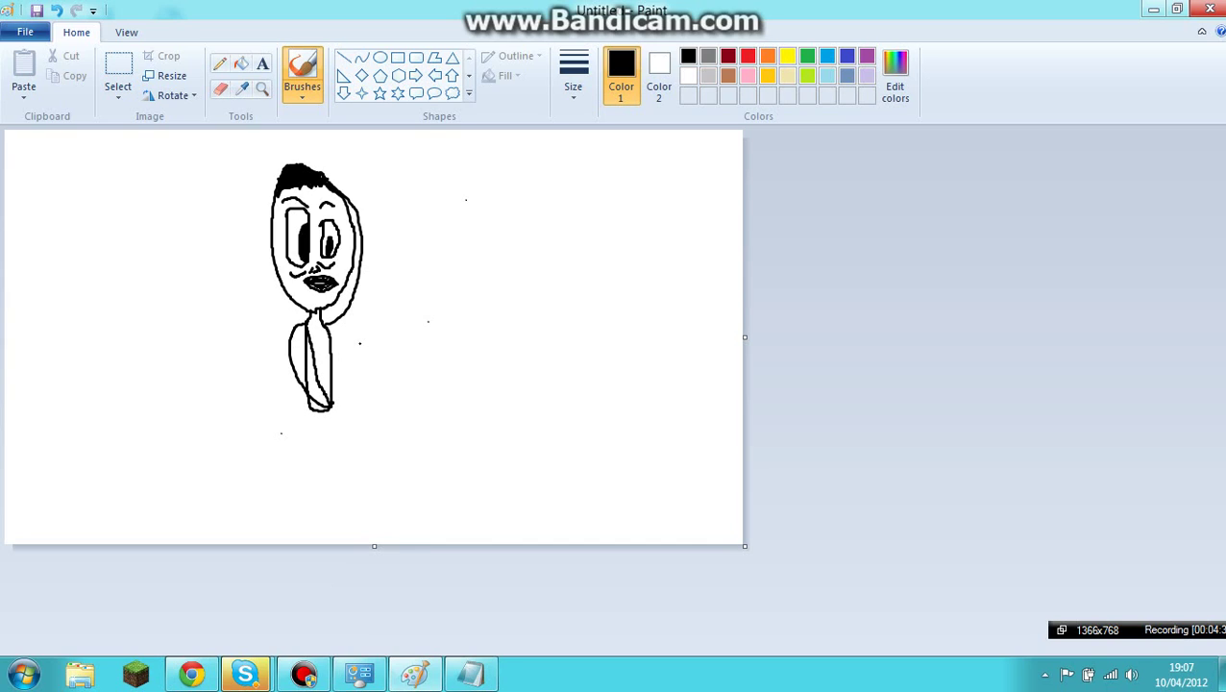
key(ctrl+z)
key(ctrl+z)
key(ctrl+z)
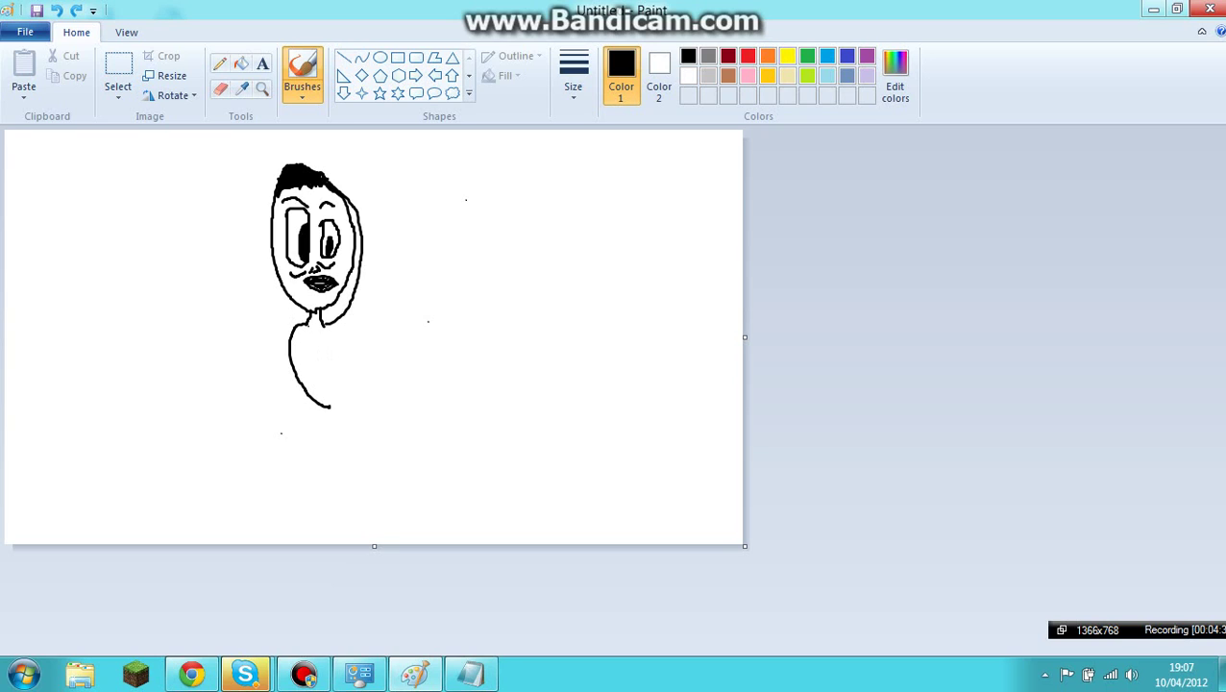
Draw a narrow torso below the neck, closed at the waist, with crossing lines over the chest.
drag(308, 331, 304, 367)
mouse_move(315, 414)
mouse_down()
mouse_move(339, 391)
mouse_move(323, 320)
mouse_move(328, 361)
mouse_move(312, 361)
mouse_move(320, 344)
mouse_move(329, 353)
mouse_up()
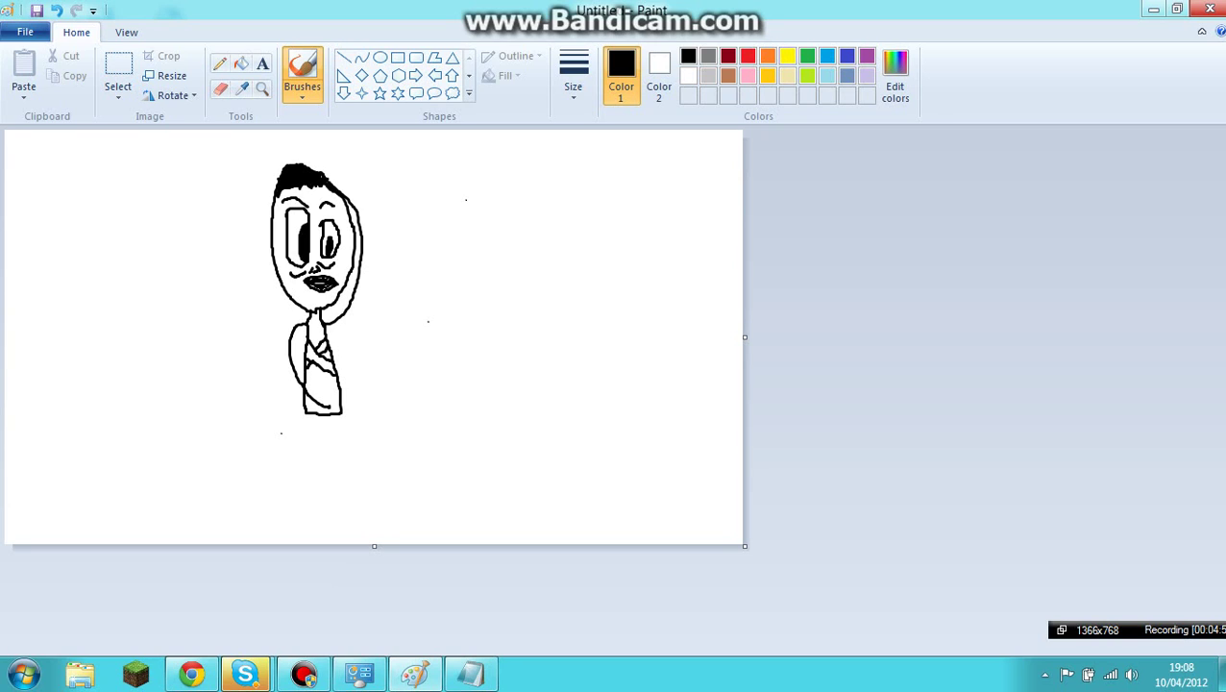
drag(307, 368, 314, 374)
Draw two curved, spread legs down from the torso and add a small solid black foot to each.
drag(307, 413, 280, 496)
drag(333, 416, 369, 496)
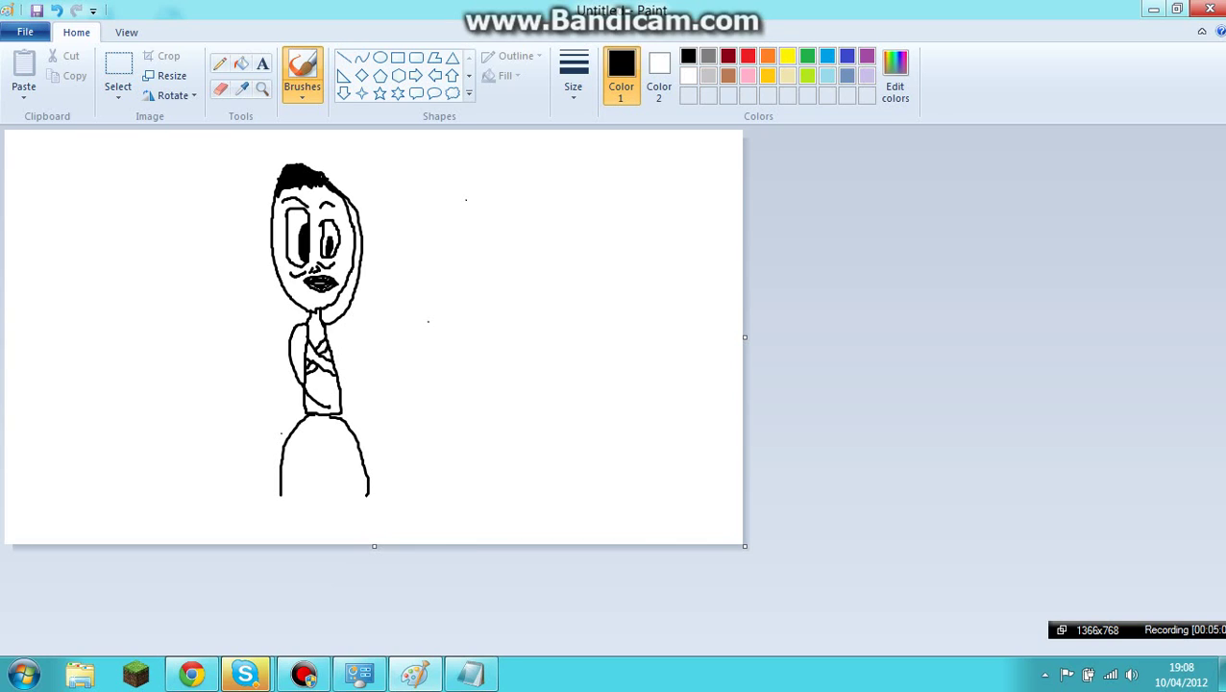
mouse_move(369, 492)
mouse_down()
mouse_move(381, 491)
mouse_move(371, 498)
mouse_up()
drag(281, 496, 269, 500)
Switch to Notepad and replace the whole note with "Keep it simple!".
click(471, 673)
drag(623, 430, 136, 410)
key(Delete)
key(Delete)
key(Delete)
key(Delete)
key(Delete)
key(Delete)
key(Delete)
key(Delete)
key(Delete)
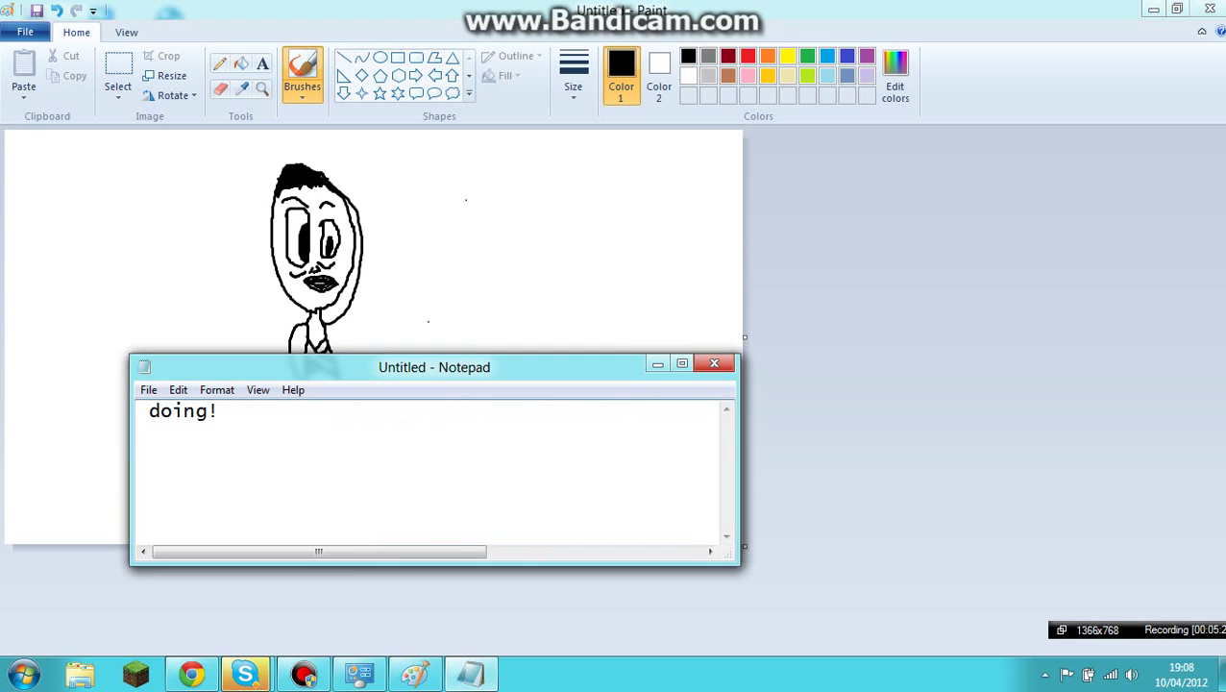
text(Ke)
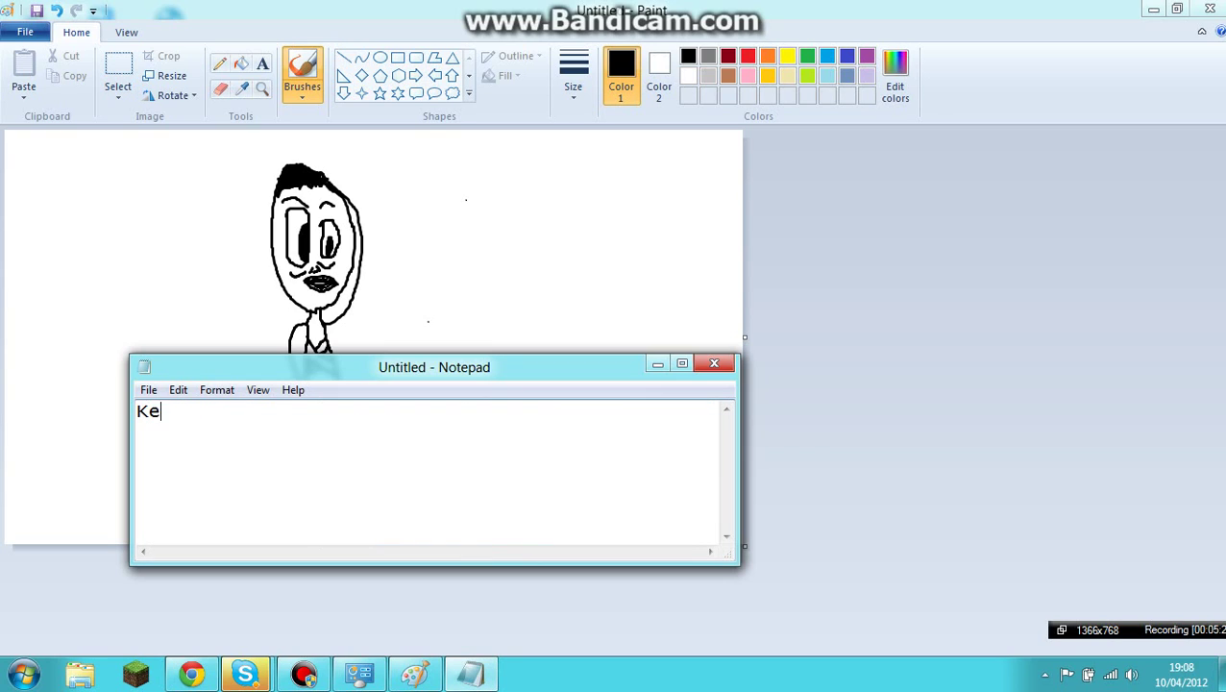
text(ep it somle)
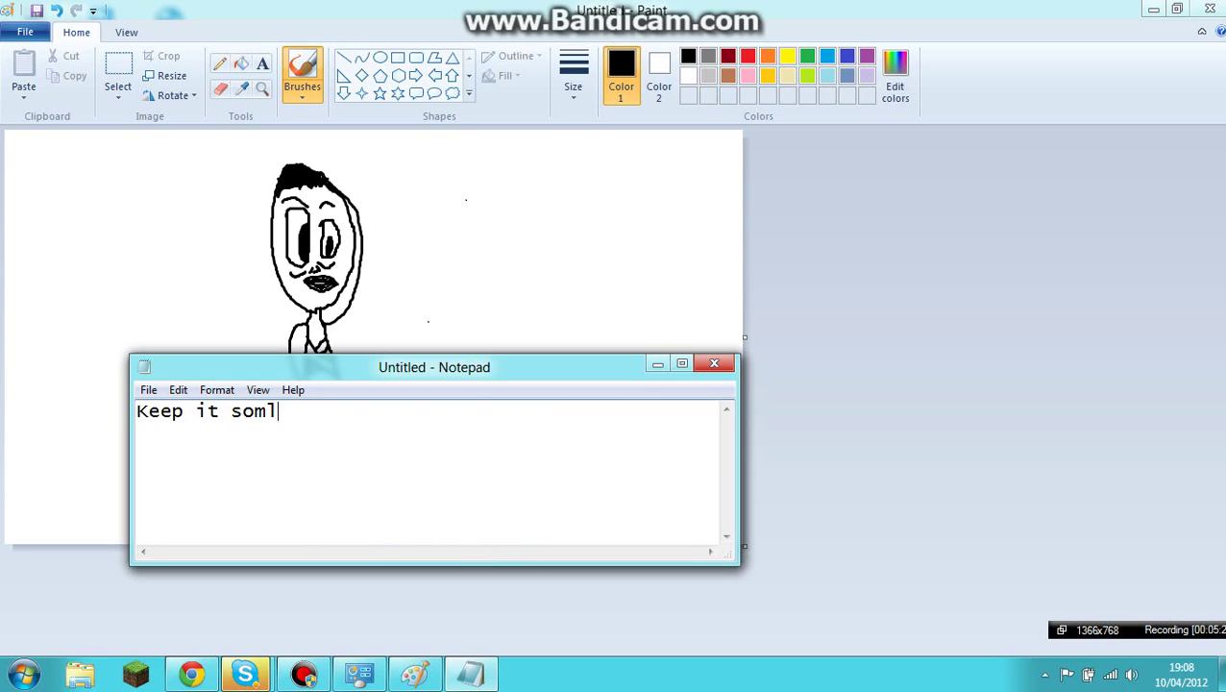
key(BackSpace)
key(BackSpace)
key(BackSpace)
key(BackSpace)
text(imple)
key(BackSpace)
text(le!)
key(Return)
Write "Remember, the best are always the simplest!" on the second line of the note.
text(Rememv)
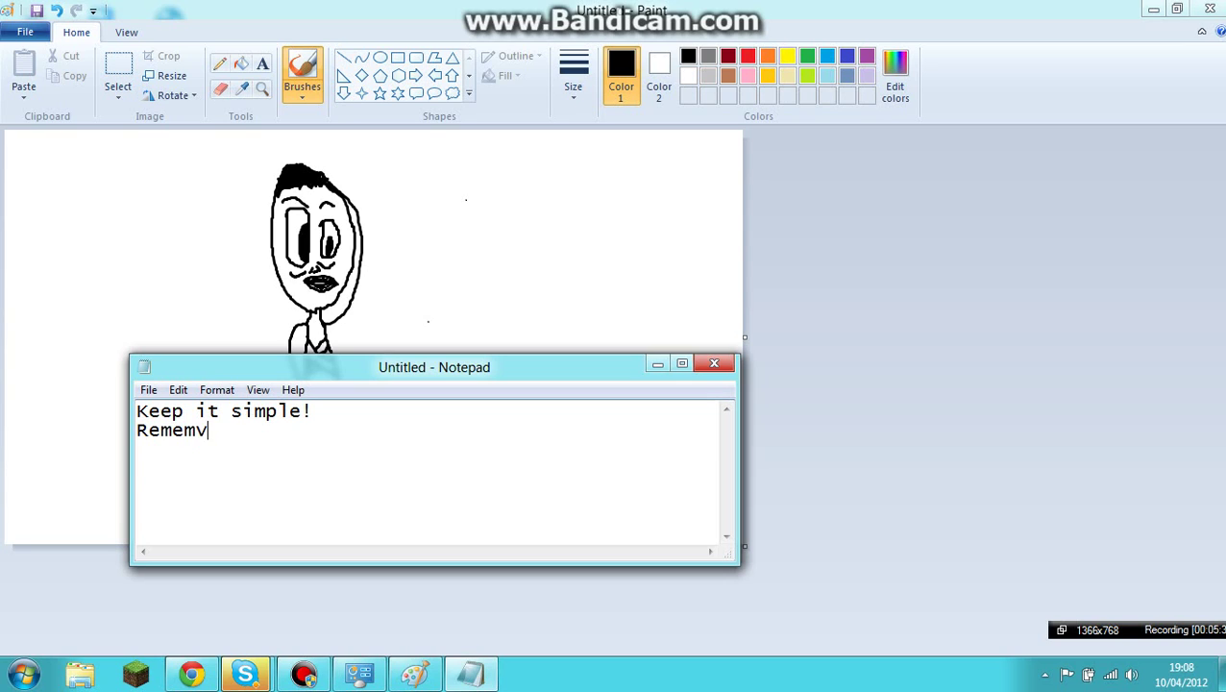
key(BackSpace)
text(ber, the best )
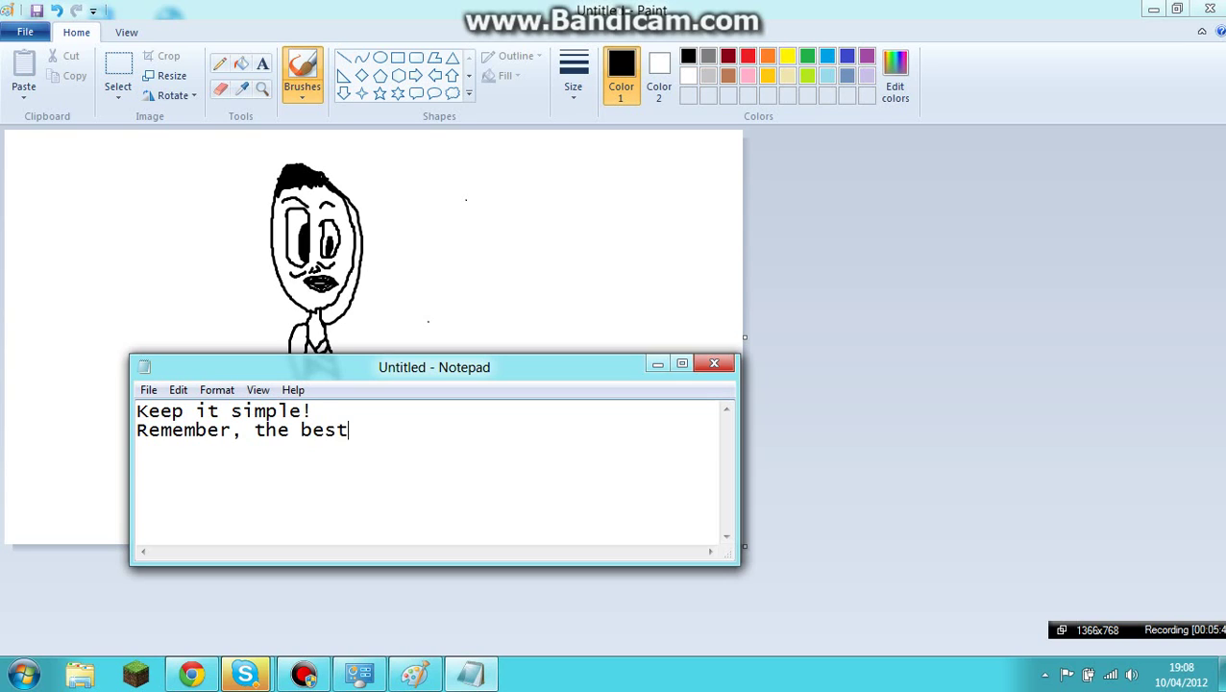
text(are always the so)
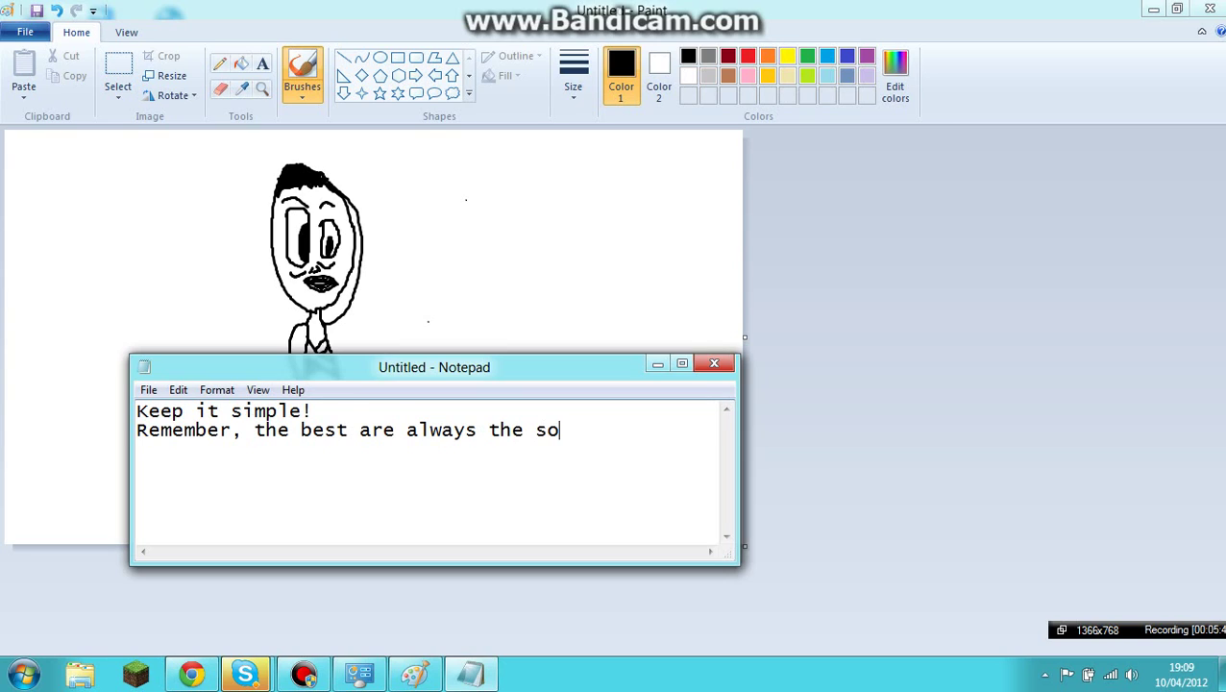
key(BackSpace)
text(implest!)
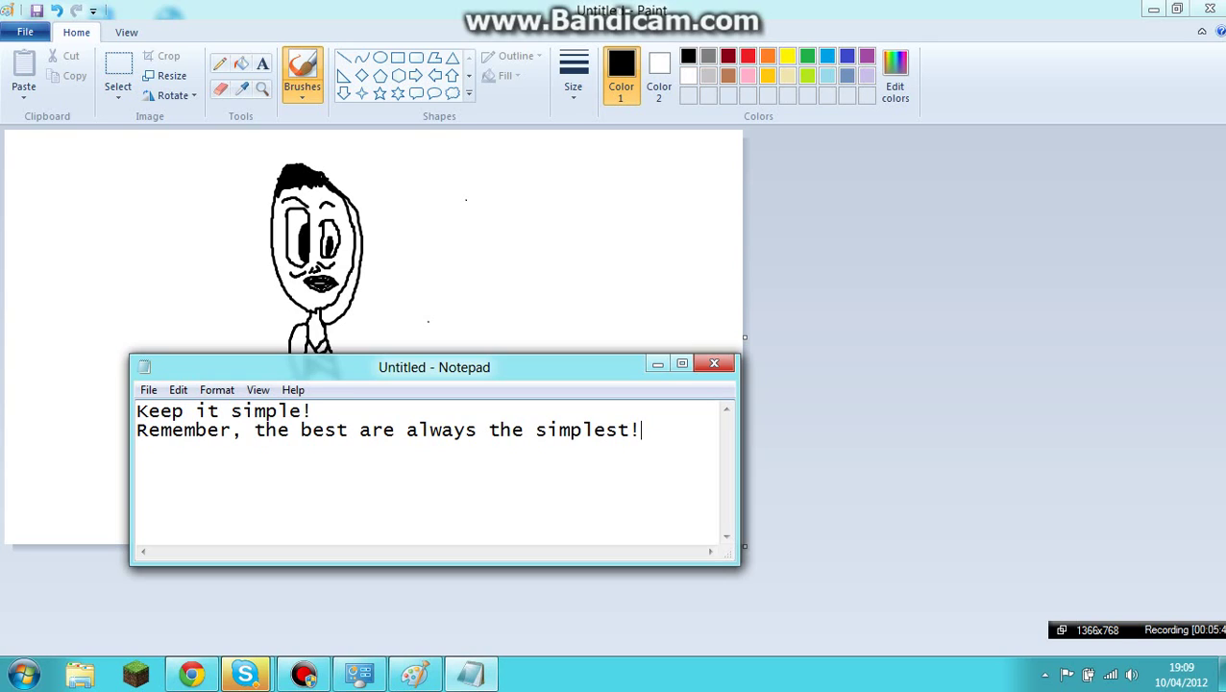
Switch to Paint and draw small hands at the ends of both arms, at the waist and on the forehead.
click(70, 323)
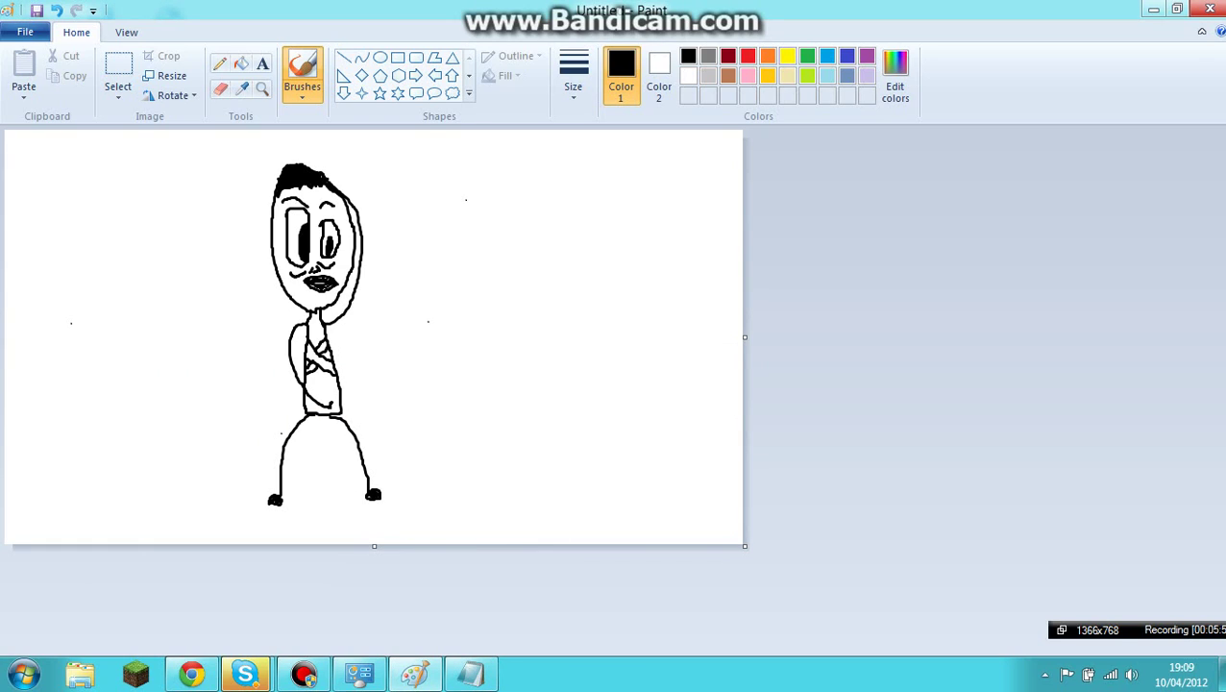
drag(330, 402, 339, 403)
drag(339, 198, 328, 195)
Switch to Notepad and replace the whole note with "Once finished, add any little touches you want to!".
click(471, 675)
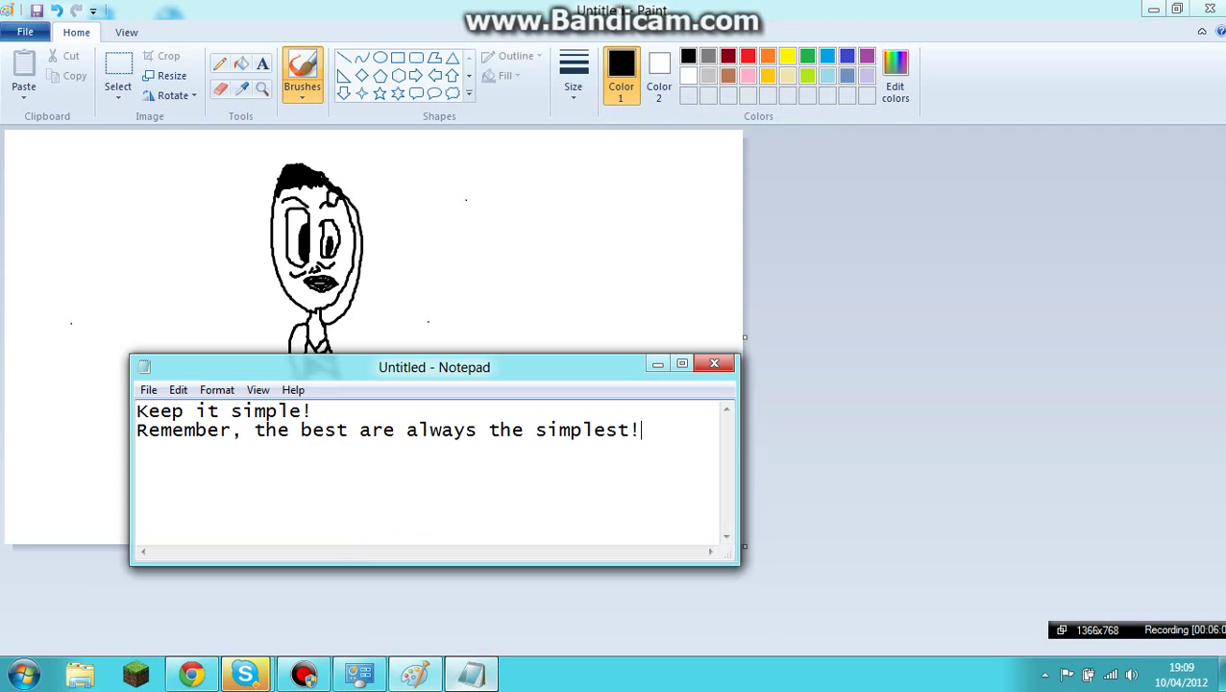
drag(315, 412, 196, 412)
drag(642, 430, 138, 412)
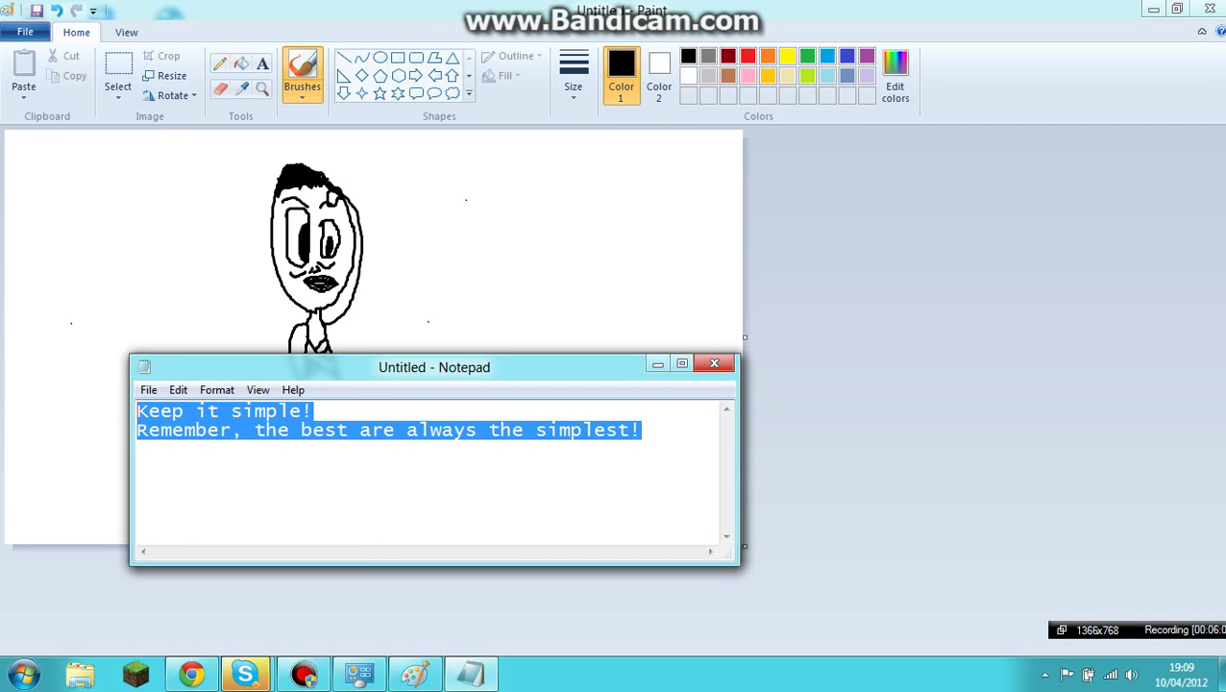
text(Once)
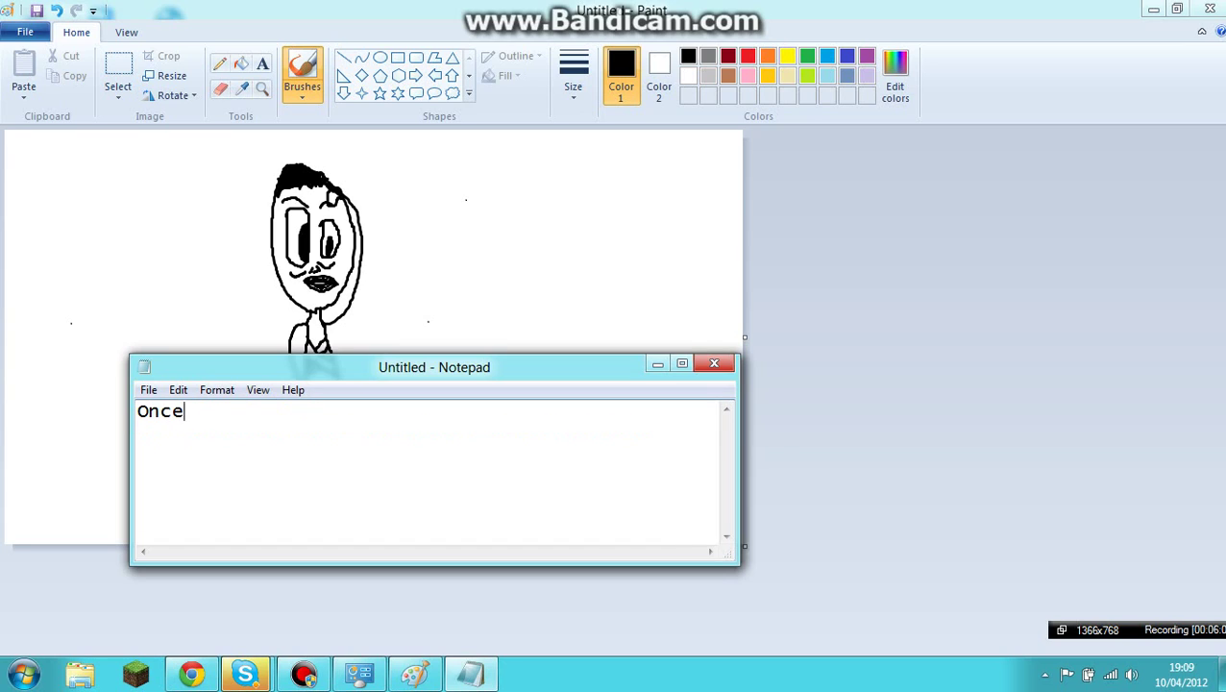
text( finished)
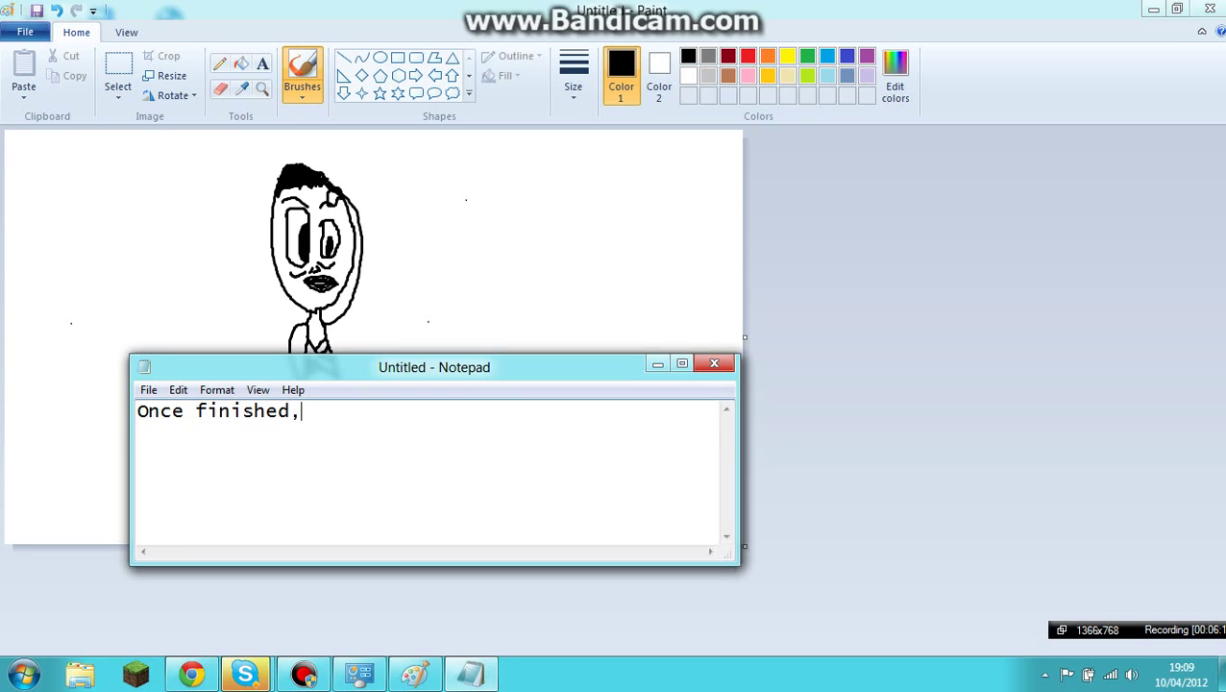
text(, adda)
key(BackSpace)
text(any little tou)
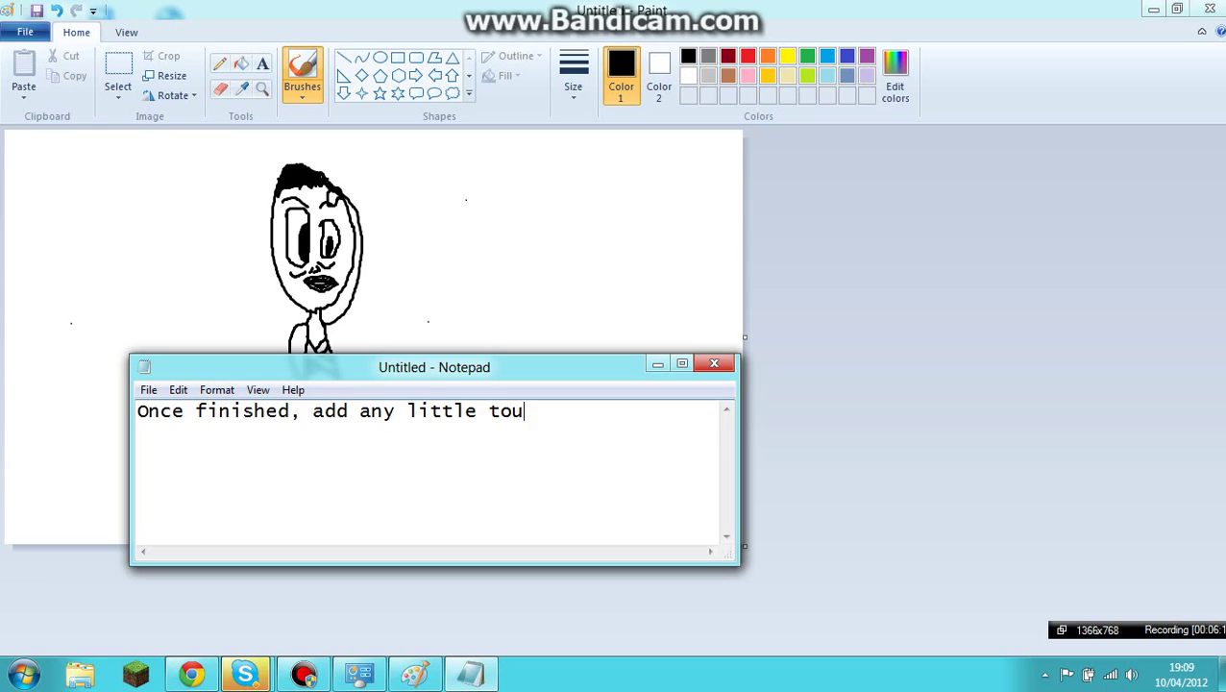
text(ches you wa)
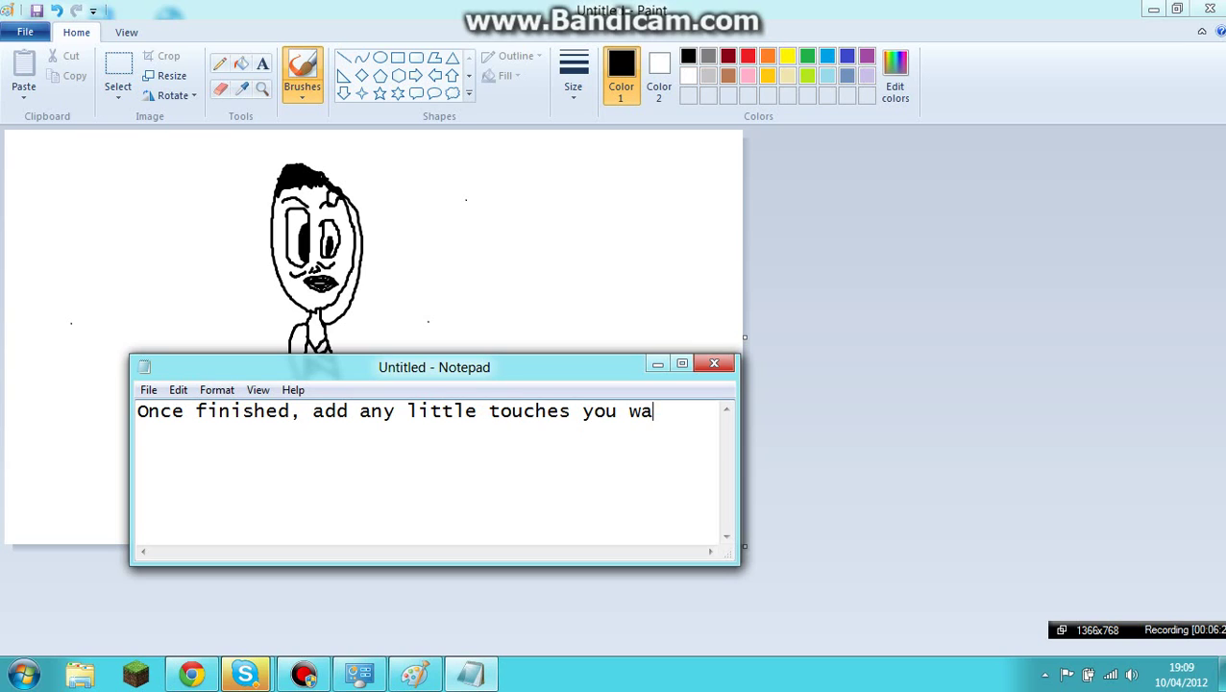
text(nt to!)
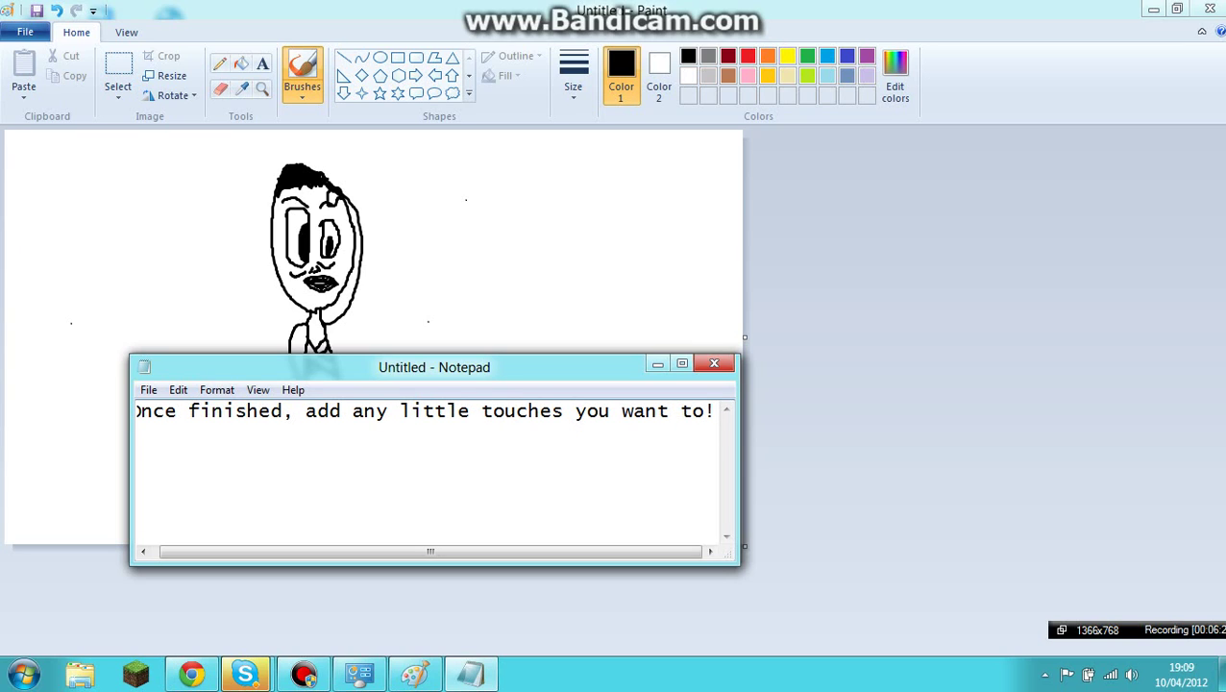
Switch to Paint, add small black marks at both shoulders and draw a wavy ground line across the canvas at the top of the legs.
click(657, 363)
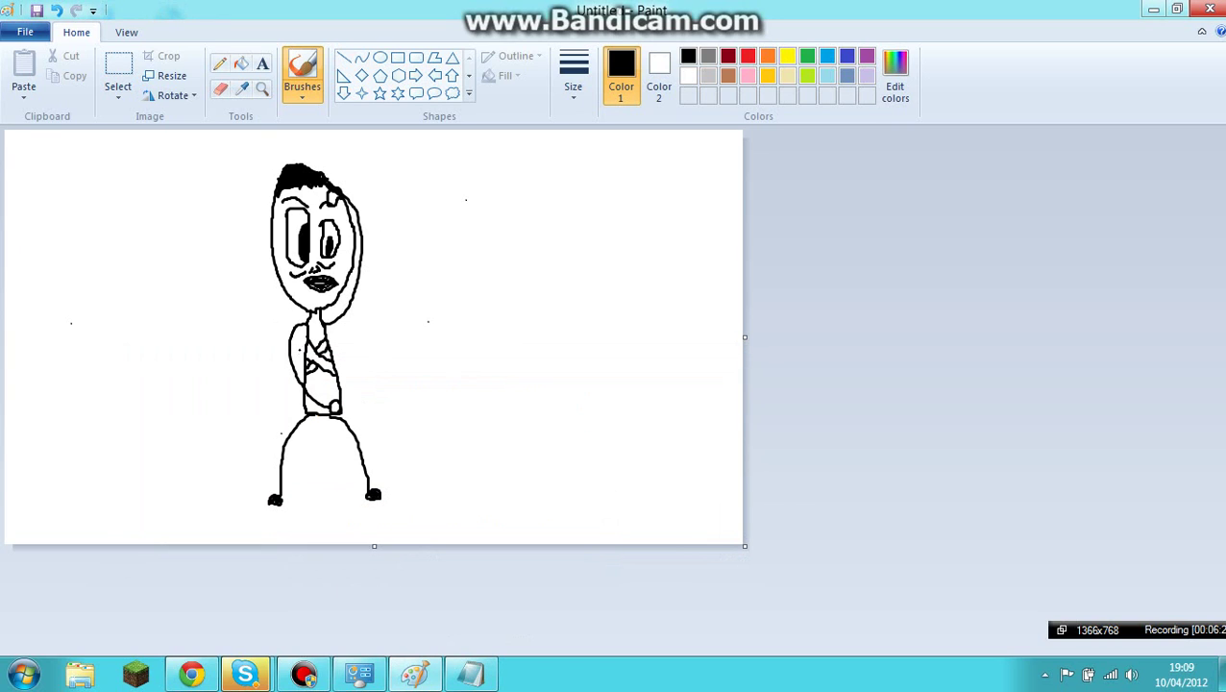
drag(304, 327, 296, 330)
mouse_move(8, 419)
mouse_down()
mouse_move(167, 424)
mouse_move(259, 443)
mouse_move(467, 425)
mouse_move(600, 476)
mouse_up()
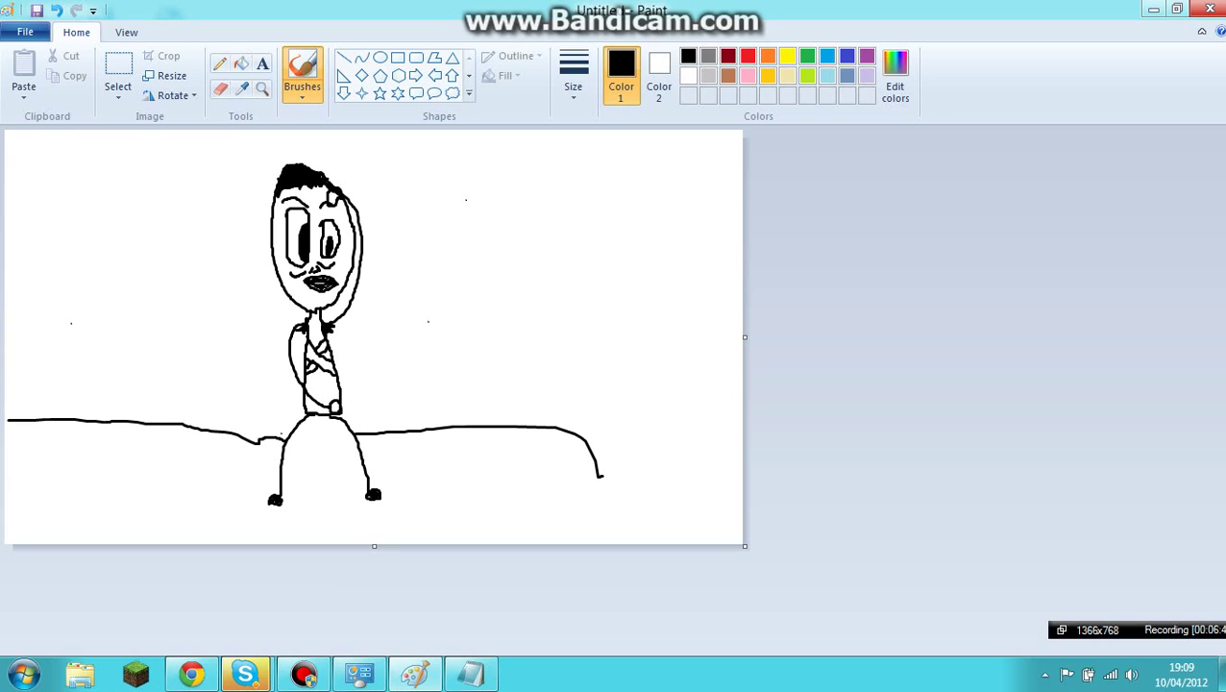
key(ctrl+z)
mouse_move(357, 438)
mouse_down()
mouse_move(514, 442)
mouse_move(571, 459)
mouse_up()
key(ctrl+z)
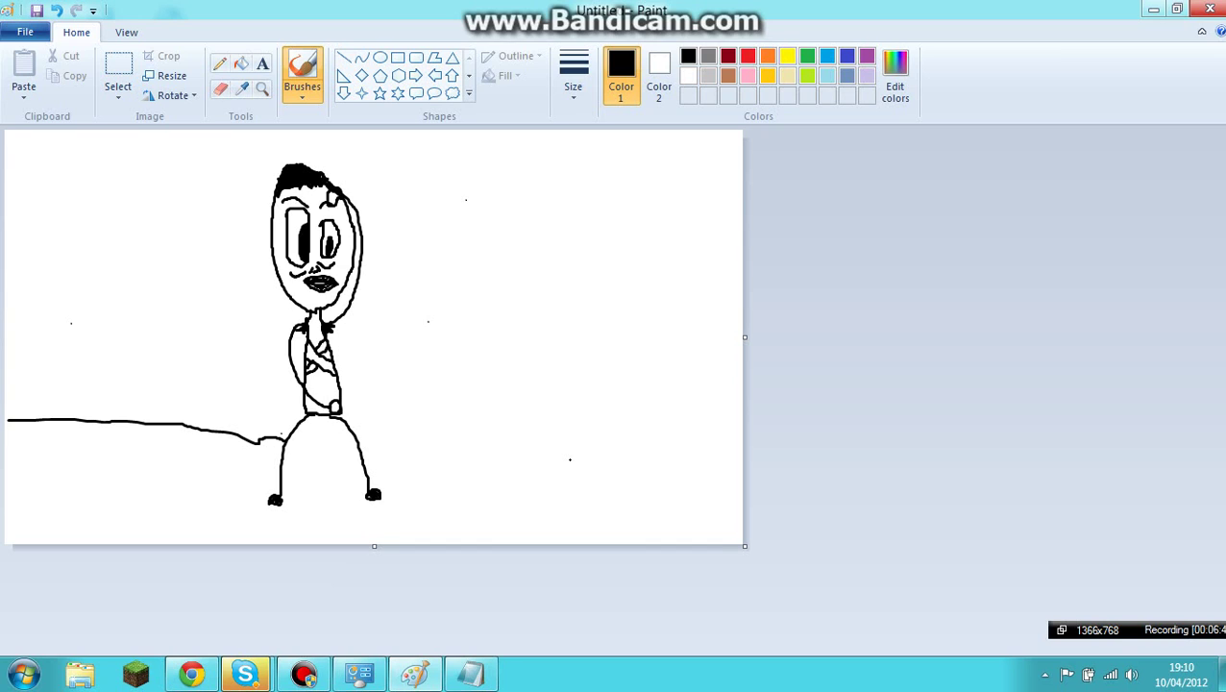
drag(738, 418, 549, 428)
drag(487, 424, 321, 432)
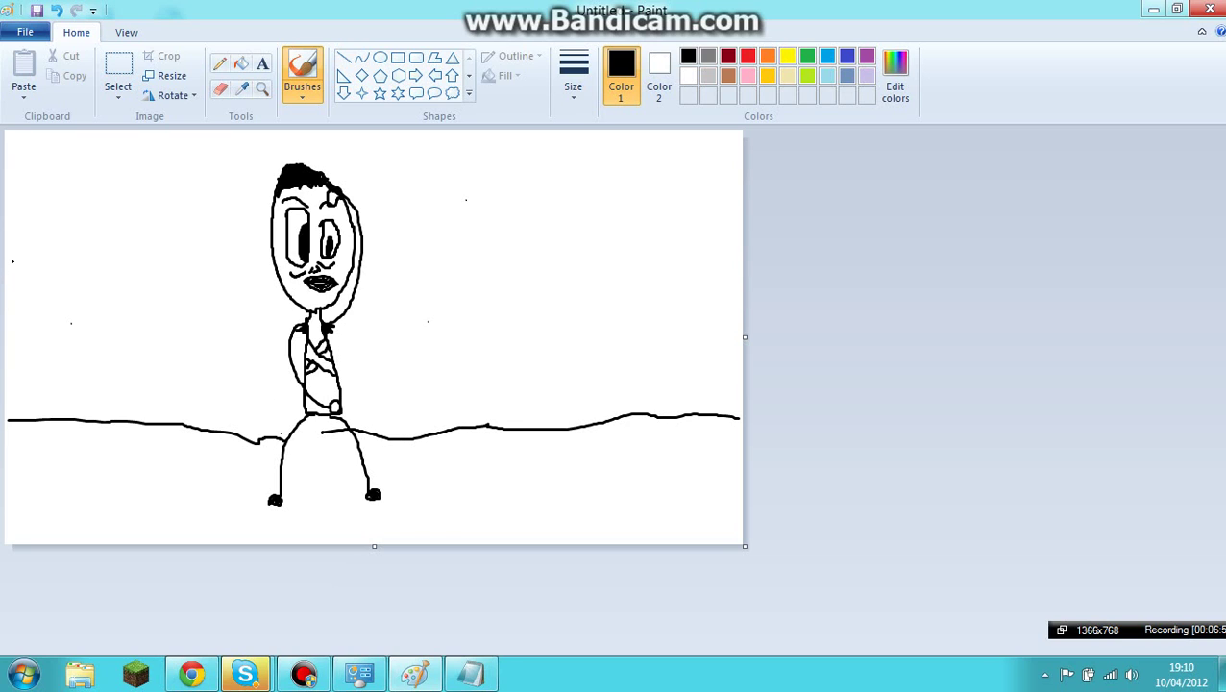
Draw a wavy horizon line on both sides of the head with a half-circle sun above it, and select the Fill tool.
drag(11, 257, 280, 278)
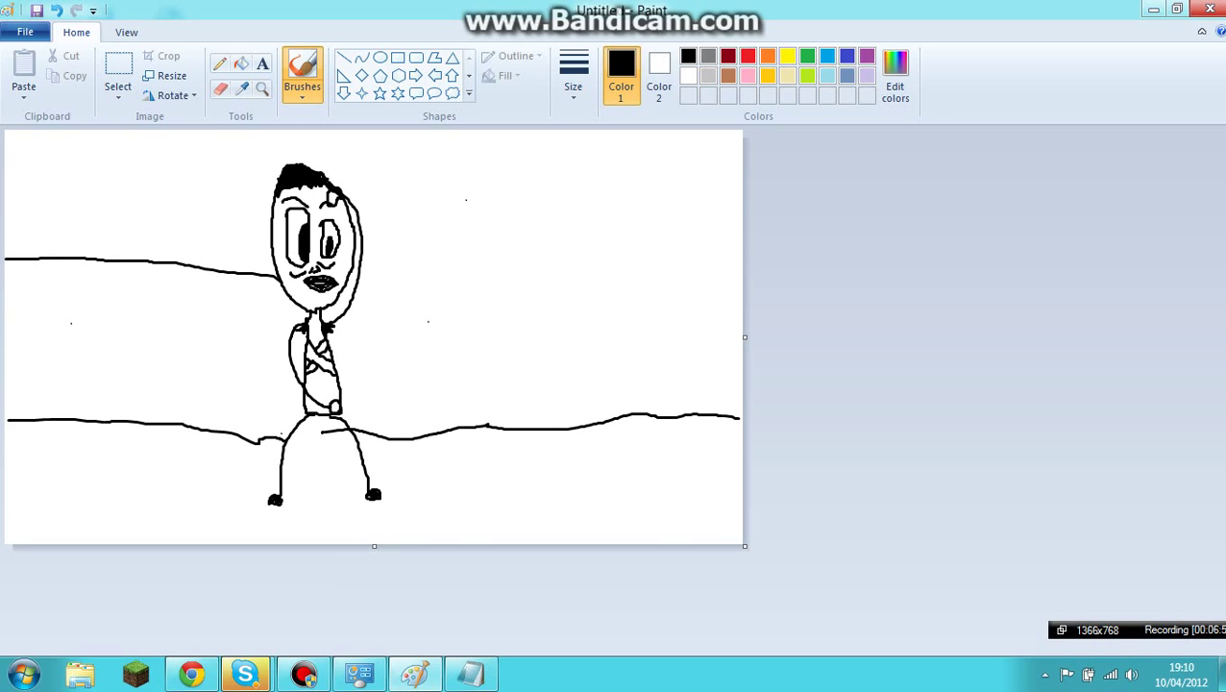
mouse_move(362, 261)
mouse_down()
mouse_move(507, 255)
mouse_move(686, 278)
mouse_move(699, 255)
mouse_move(741, 257)
mouse_up()
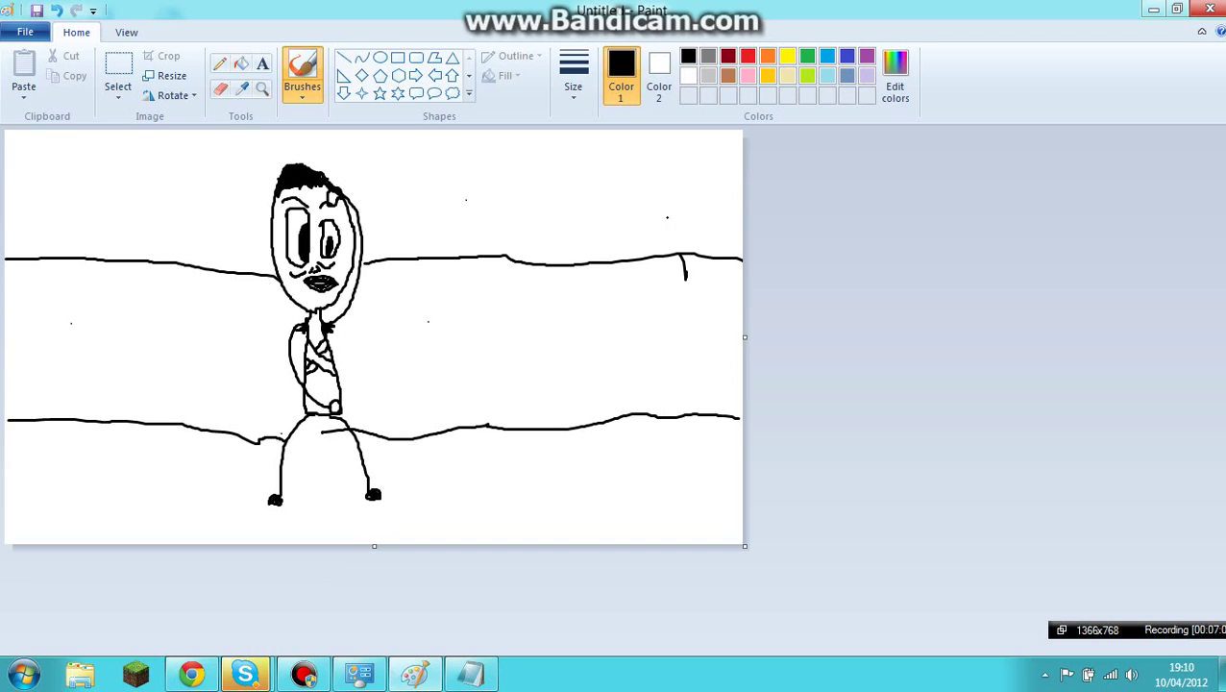
mouse_move(475, 259)
mouse_down()
mouse_move(452, 200)
mouse_move(409, 174)
mouse_move(342, 180)
mouse_up()
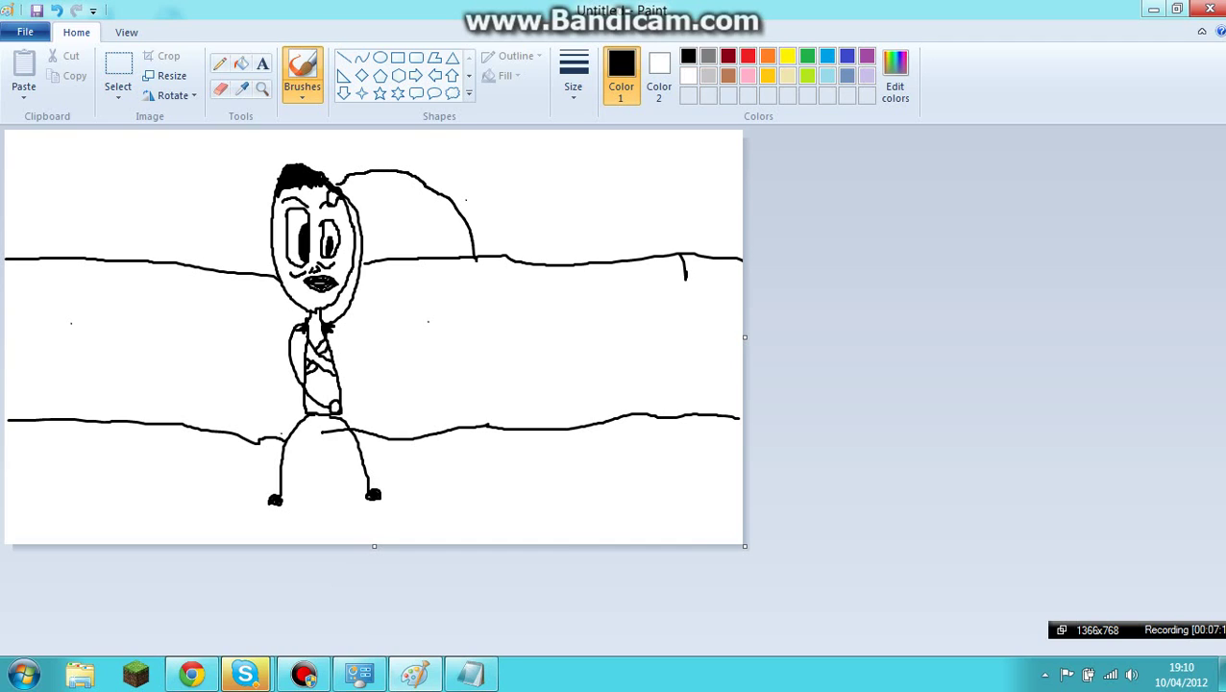
click(241, 63)
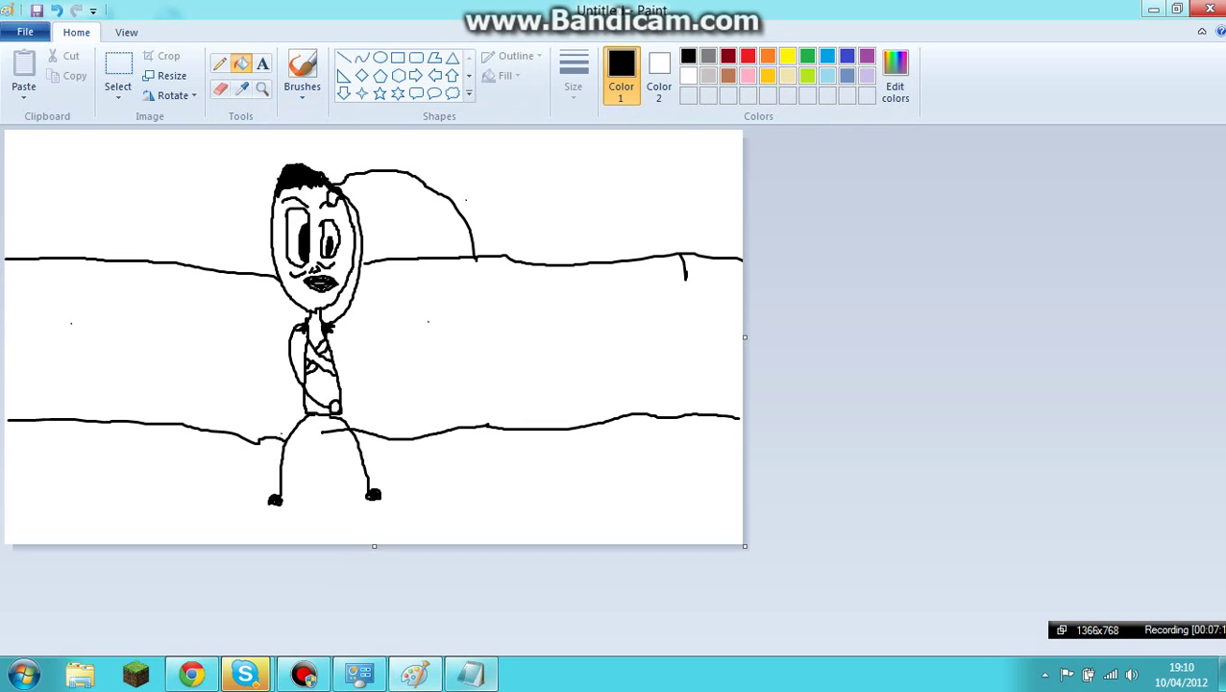
Switch to Notepad, replace the whole note with "And colour!", and return to Paint.
click(469, 673)
click(598, 412)
key(BackSpace)
key(BackSpace)
key(BackSpace)
key(BackSpace)
key(BackSpace)
key(BackSpace)
key(BackSpace)
key(BackSpace)
key(BackSpace)
key(BackSpace)
key(BackSpace)
key(BackSpace)
key(BackSpace)
key(BackSpace)
key(BackSpace)
key(BackSpace)
key(BackSpace)
key(BackSpace)
key(BackSpace)
key(BackSpace)
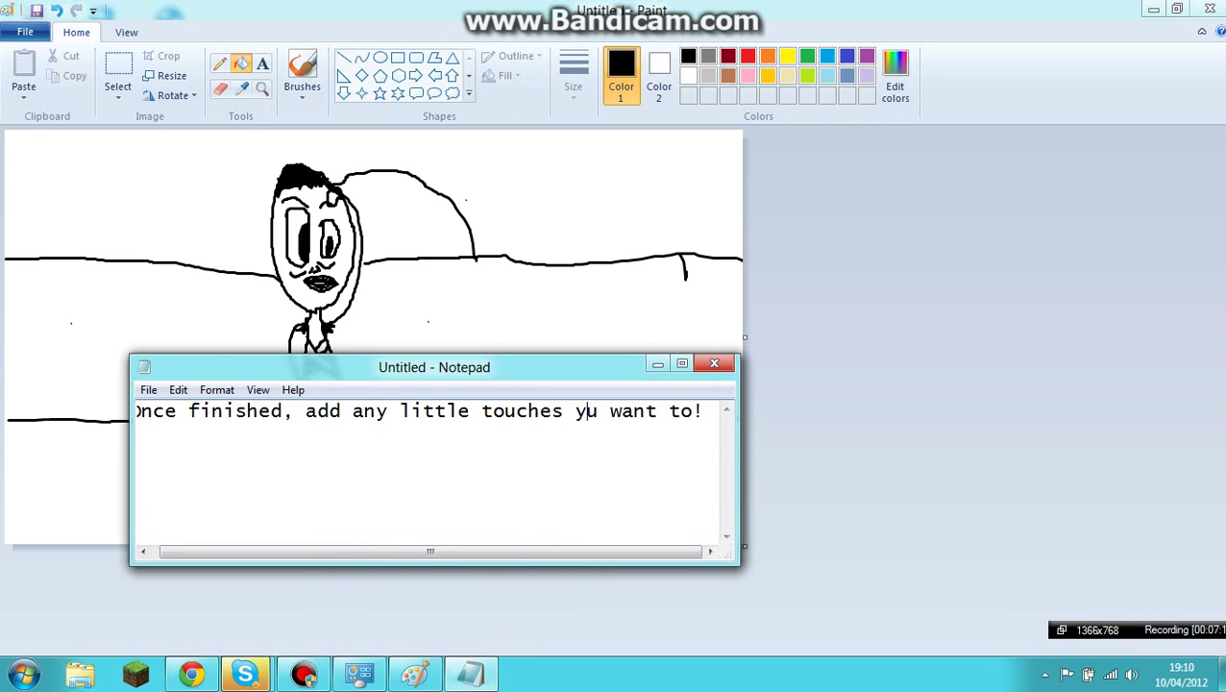
key(BackSpace)
key(BackSpace)
key(BackSpace)
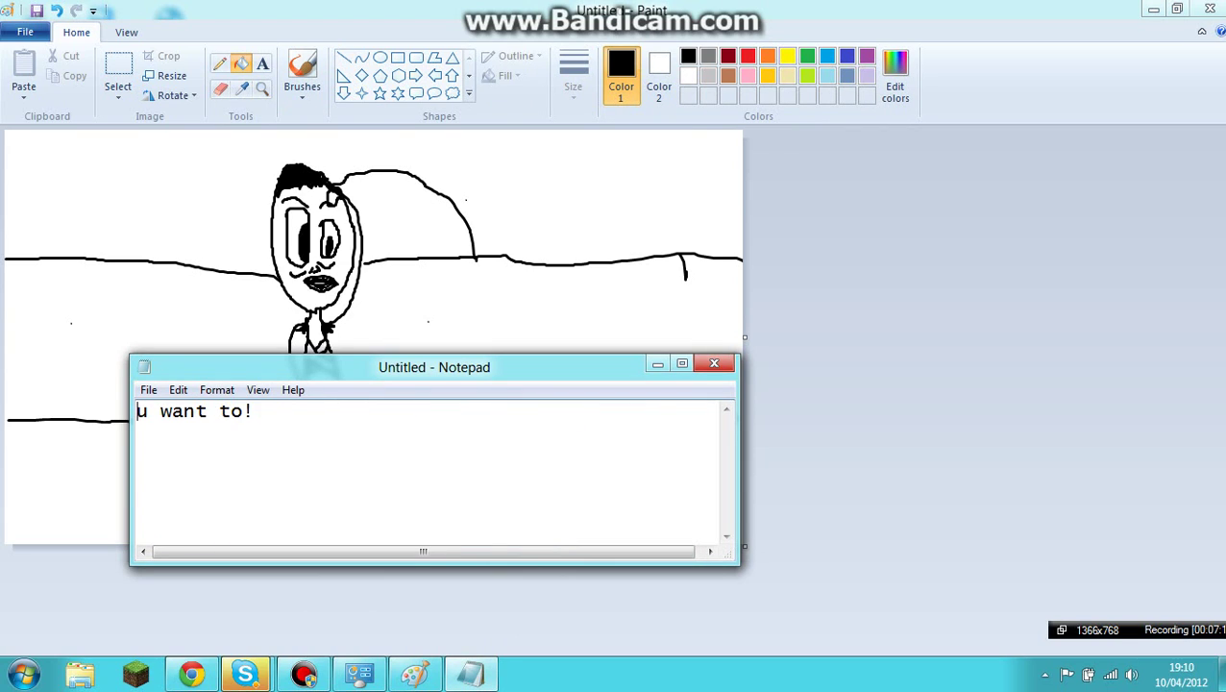
key(Delete)
key(Delete)
key(Delete)
key(Delete)
key(Delete)
key(Delete)
key(Delete)
key(Delete)
key(Delete)
key(Delete)
text(A)
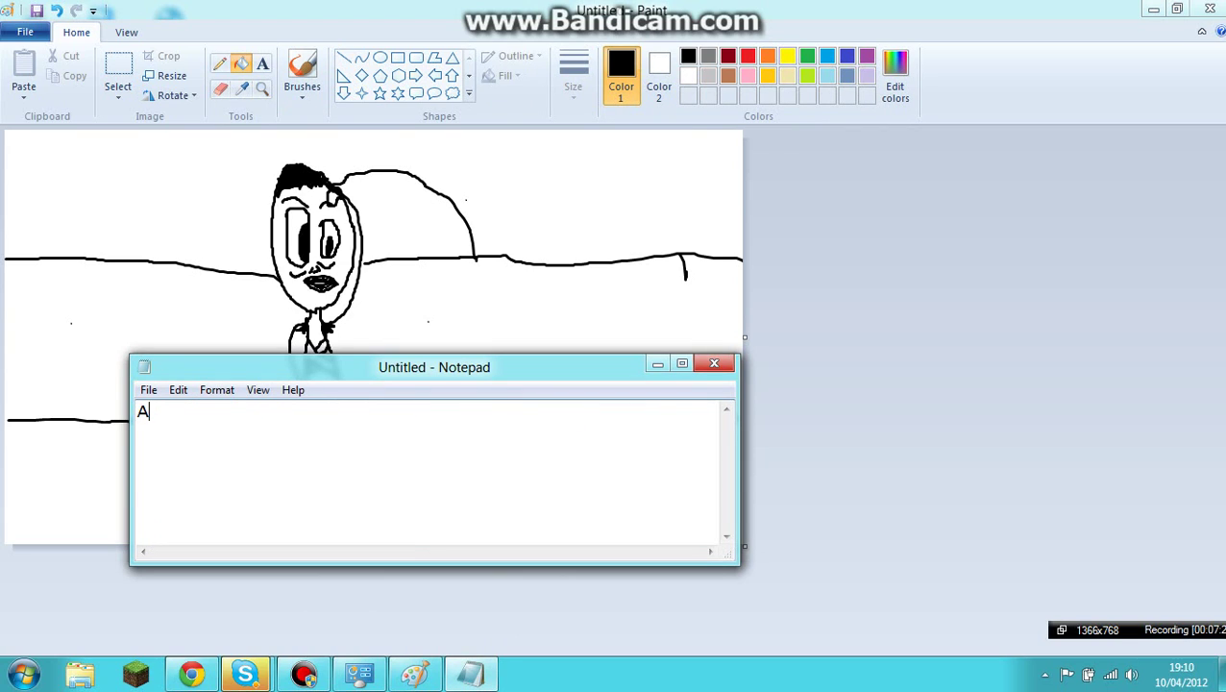
text(nd colour!)
click(658, 364)
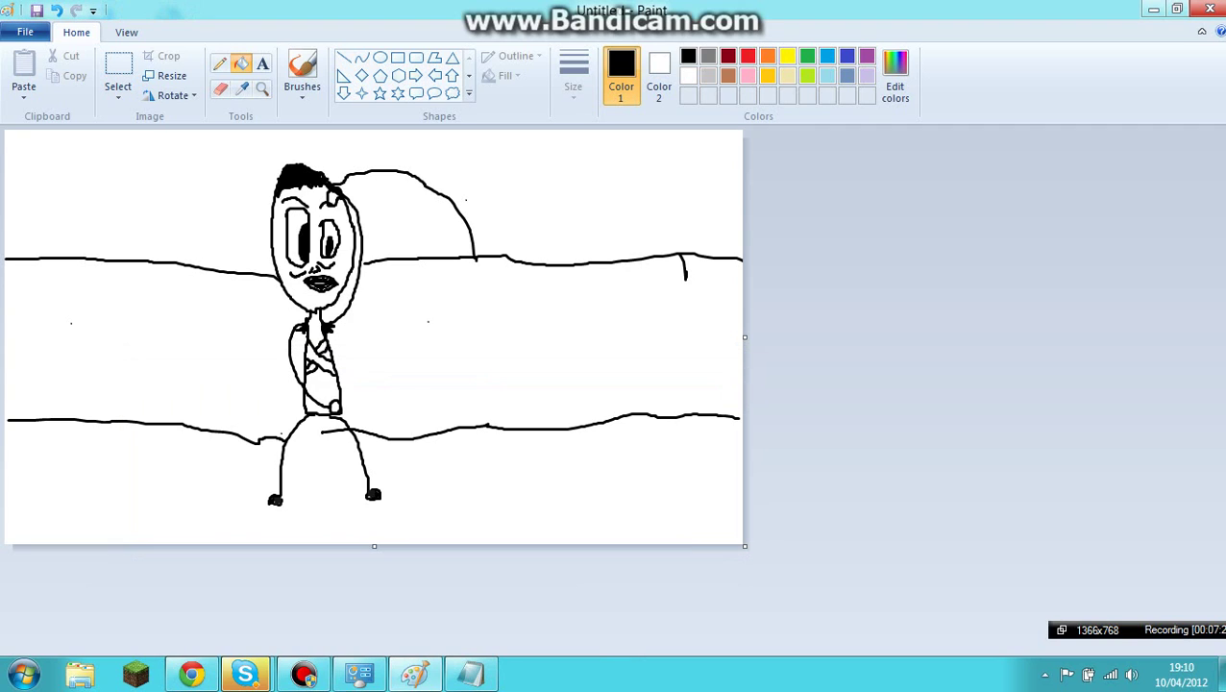
click(766, 56)
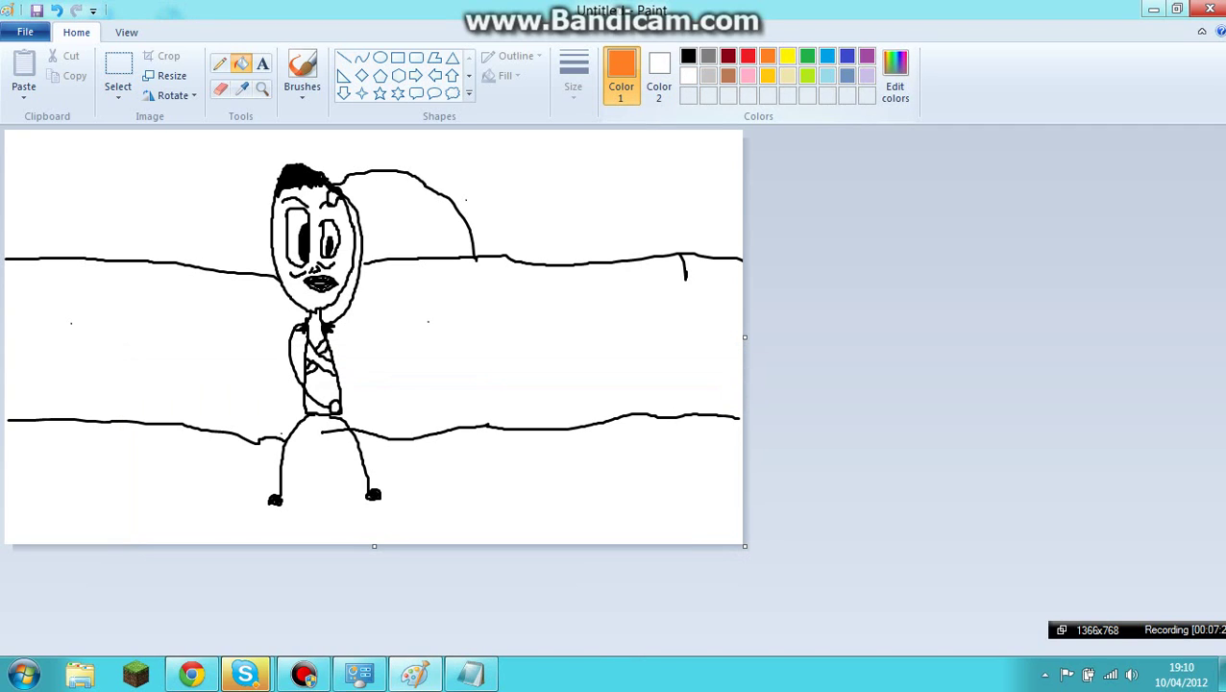
click(415, 221)
key(ctrl+z)
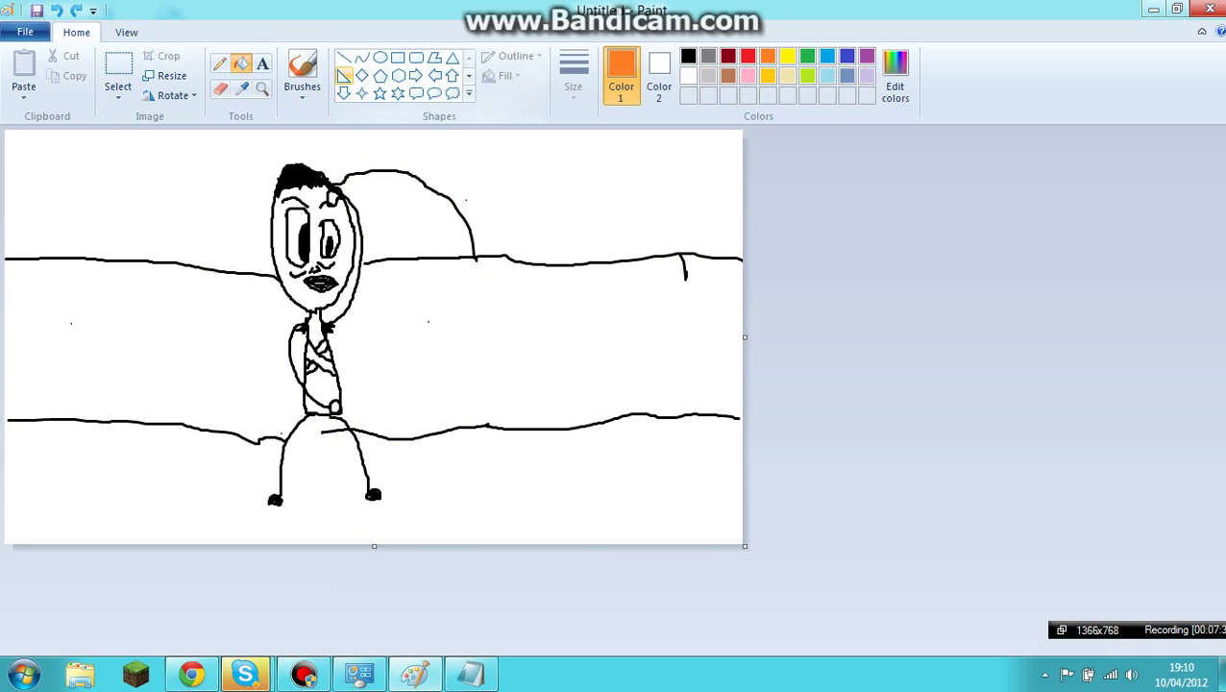
Close the gap between the horizon line and the head with a black brush, and fill the sun with orange.
click(301, 77)
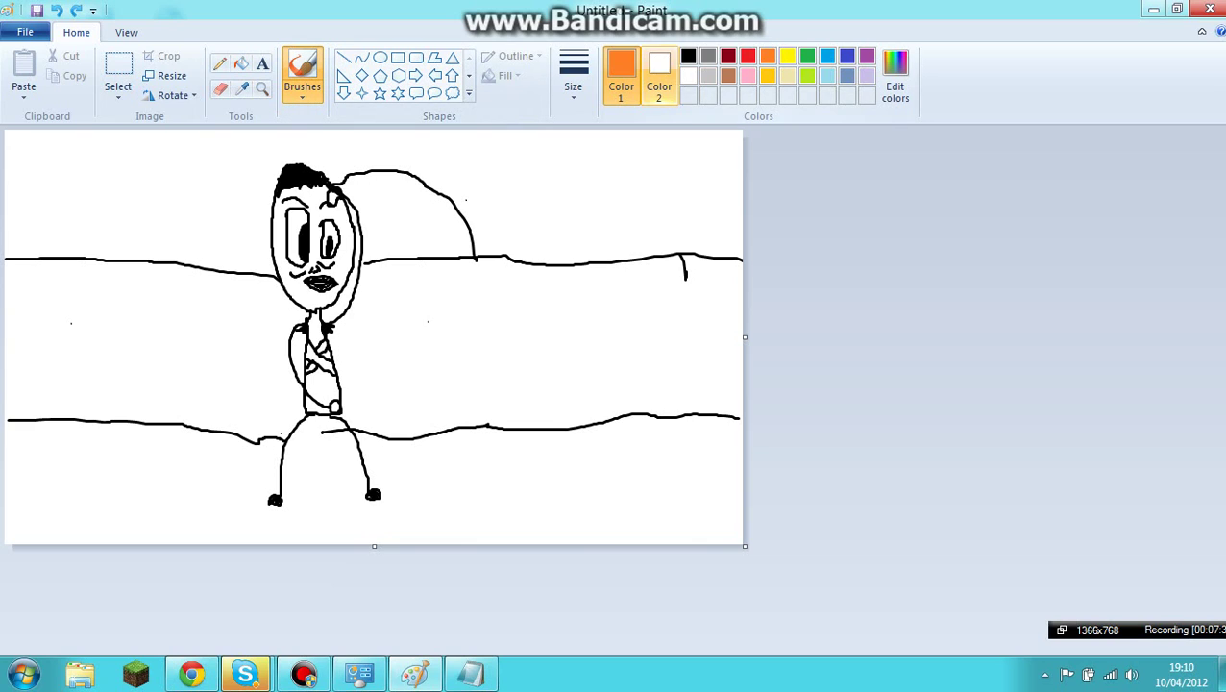
click(688, 56)
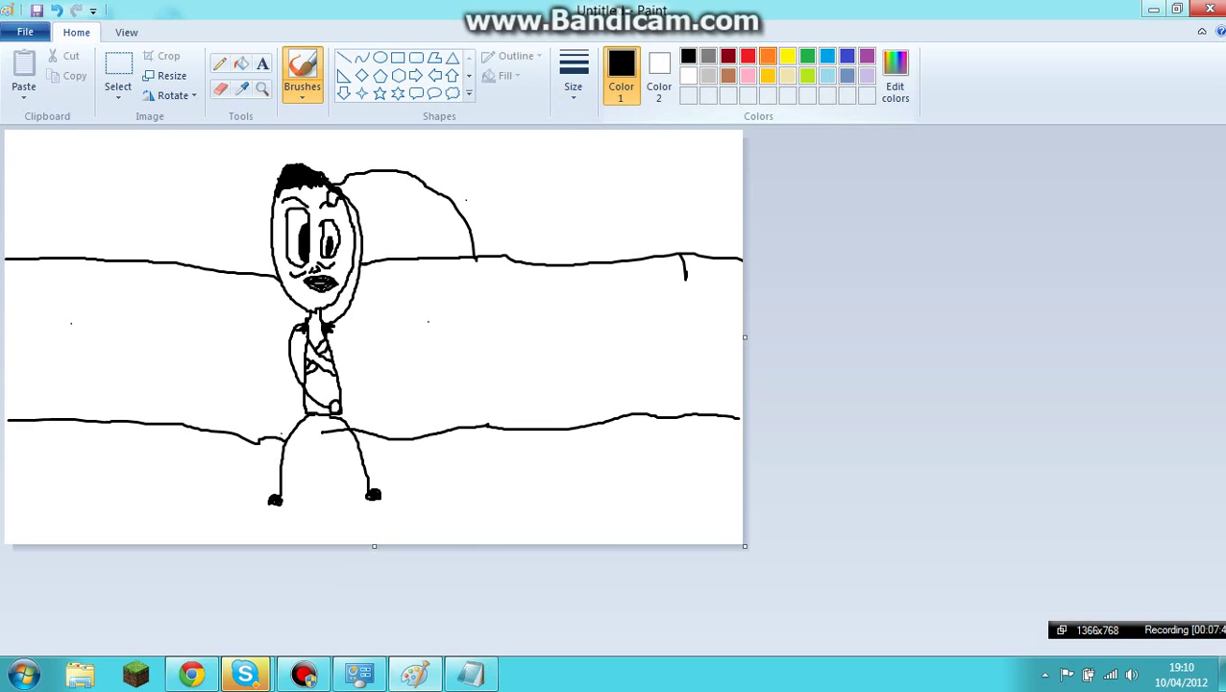
click(768, 56)
key(ctrl+z)
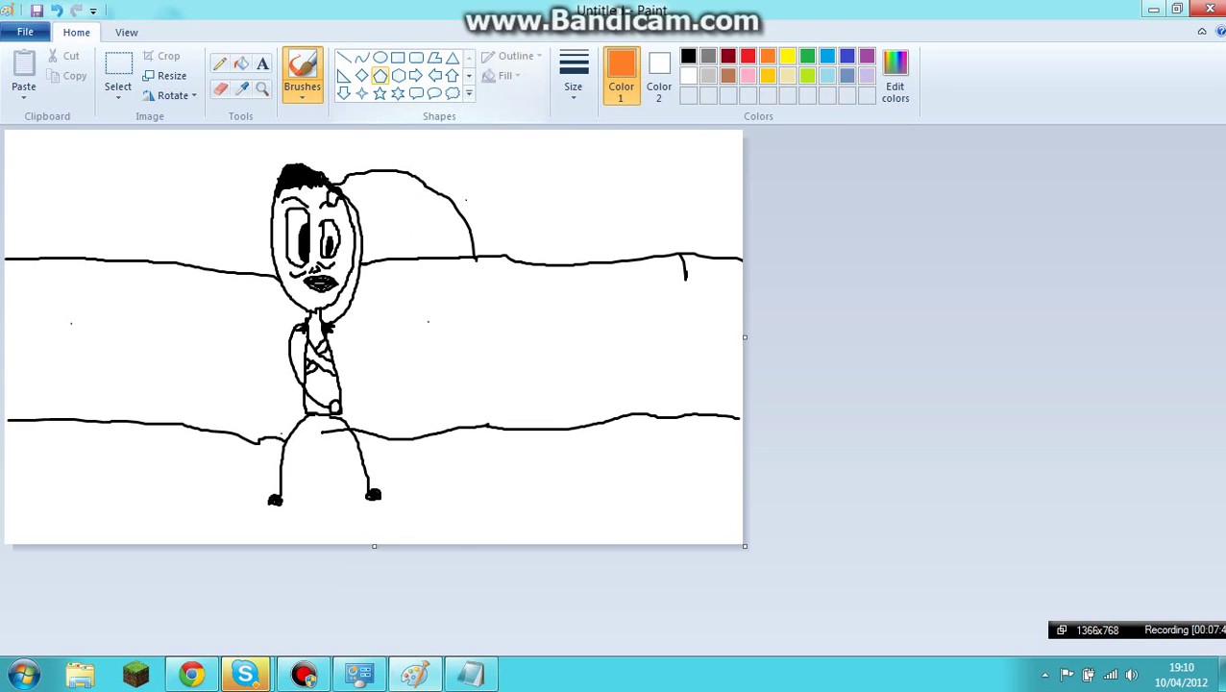
click(241, 64)
click(409, 219)
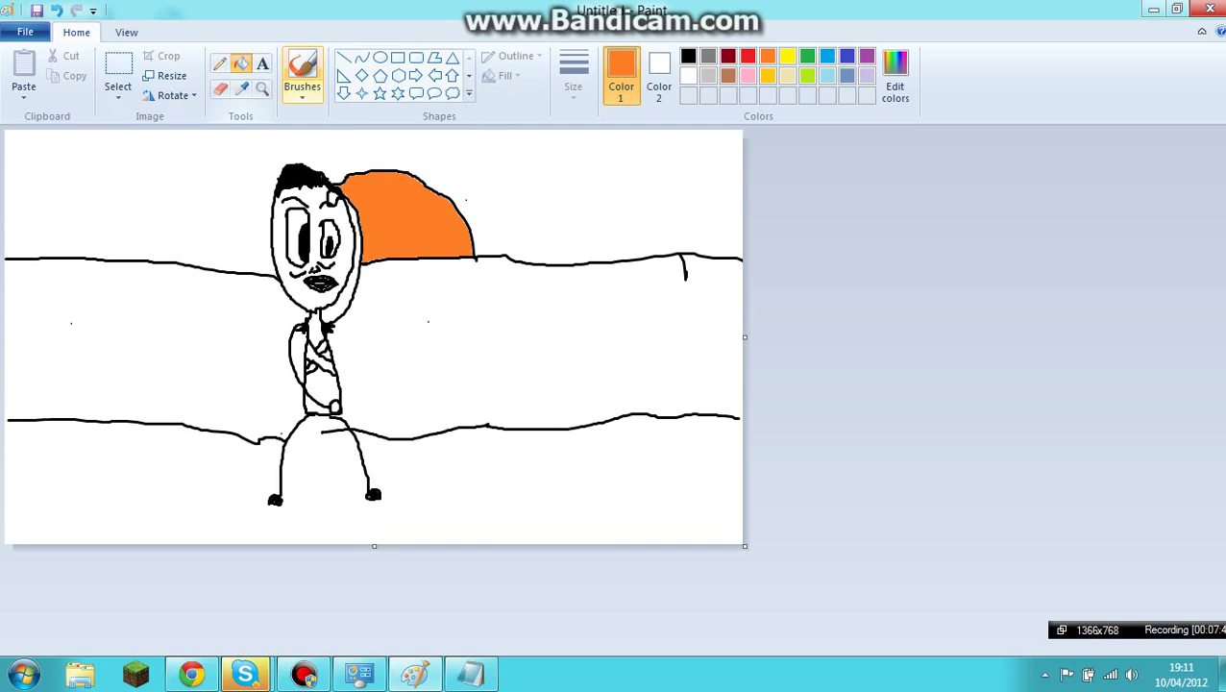
Extend the lower ground line with a black brush so that it reaches both edges of the canvas.
click(301, 72)
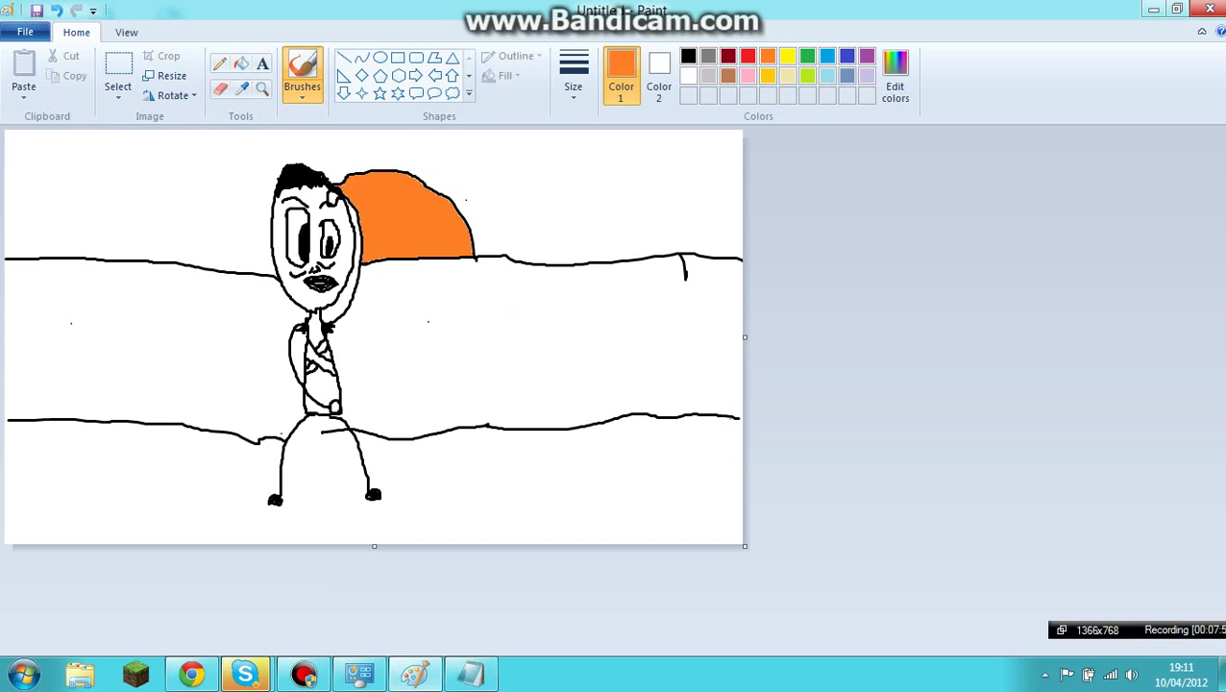
drag(734, 417, 744, 417)
click(688, 56)
drag(741, 415, 716, 420)
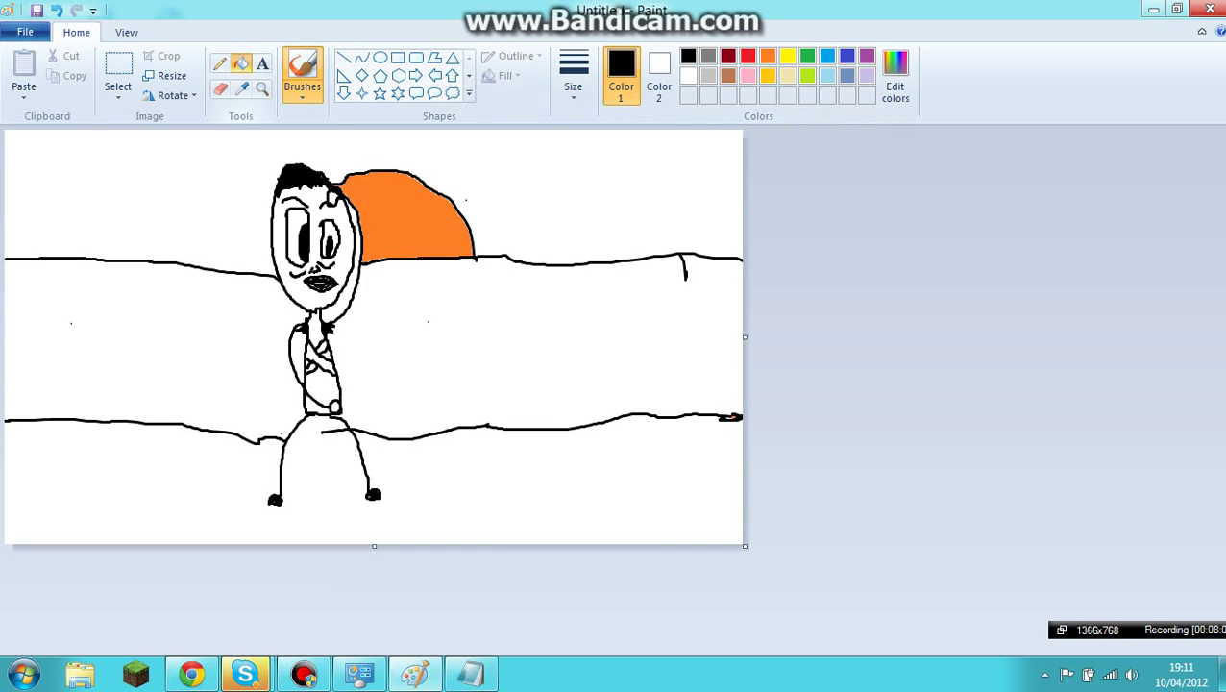
Fill the band between the ground and horizon lines with bright blue on both sides of the character.
click(241, 63)
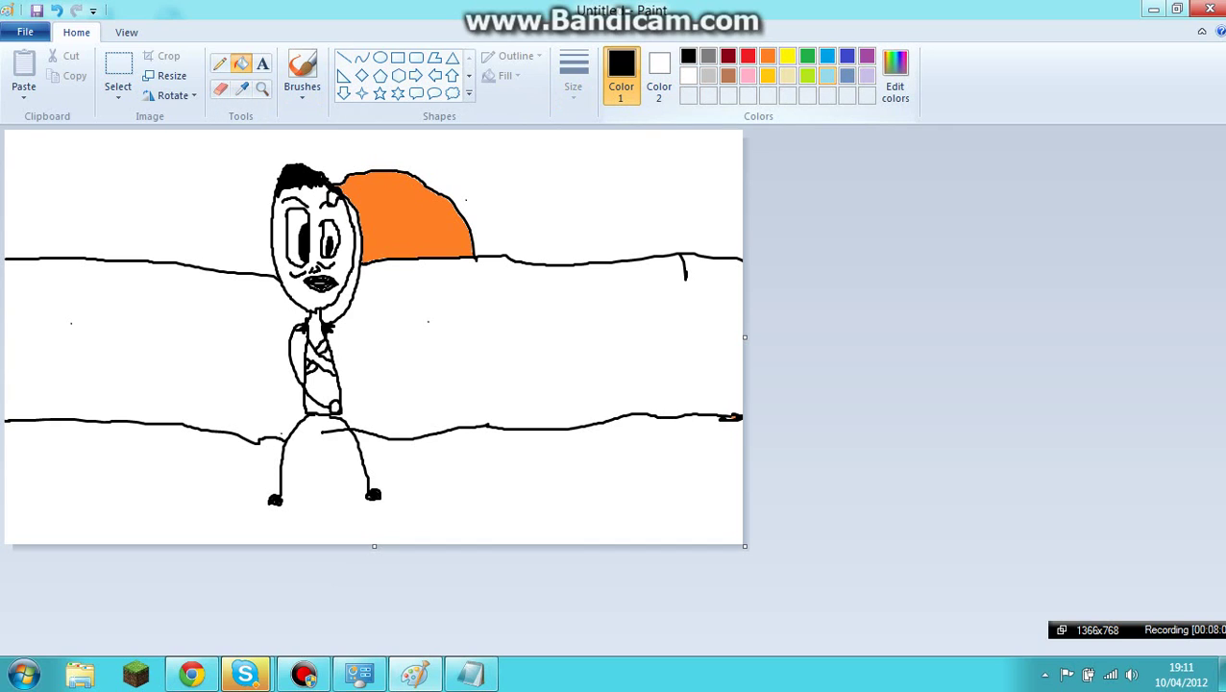
click(826, 55)
click(538, 336)
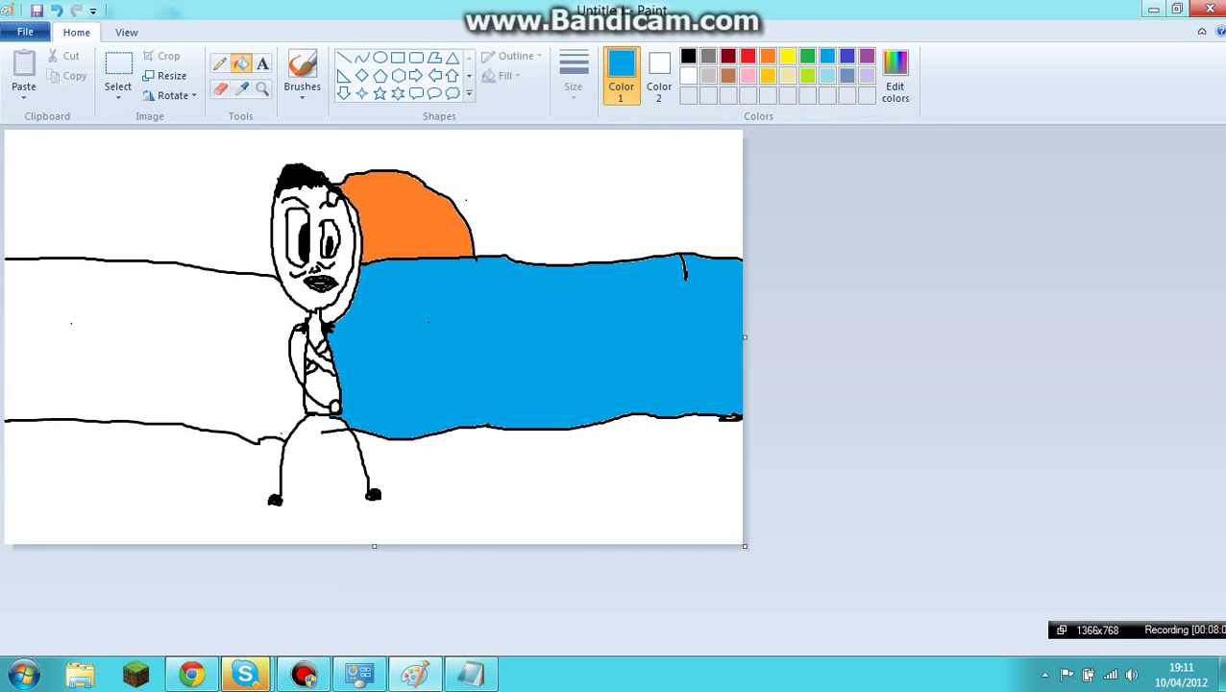
click(144, 346)
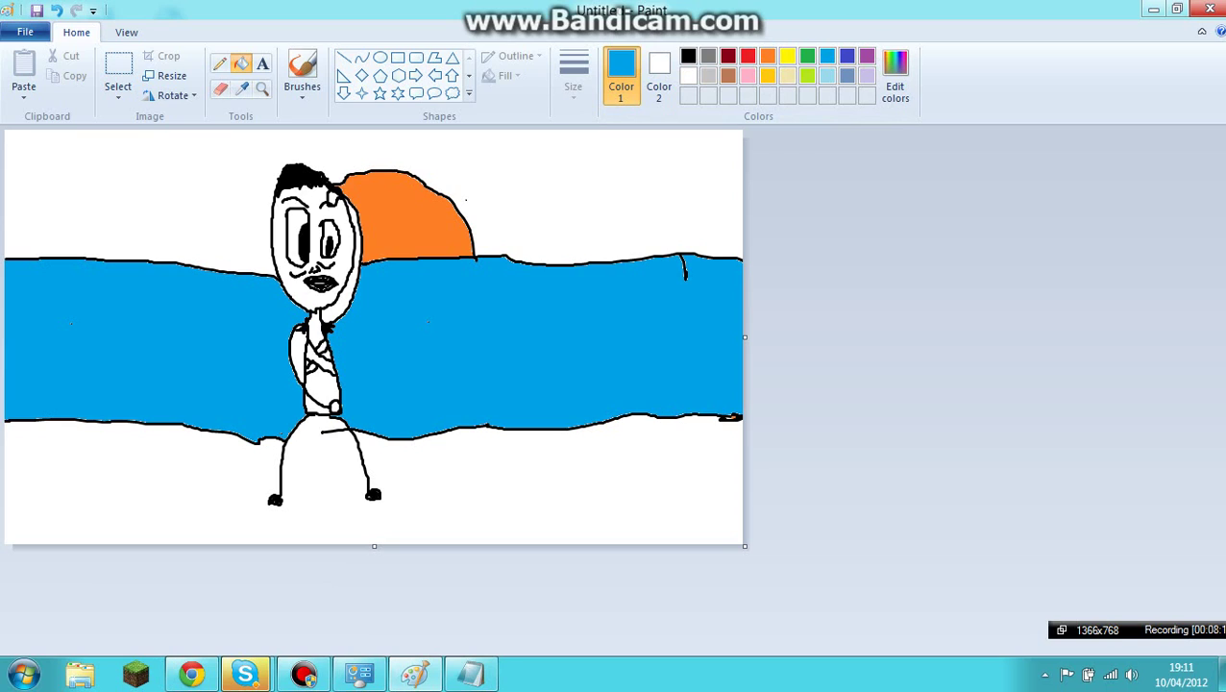
Brush five short wavy black lines onto the blue water, two on one side of the character and three on the other.
click(688, 56)
click(302, 72)
drag(73, 309, 127, 318)
drag(450, 371, 522, 368)
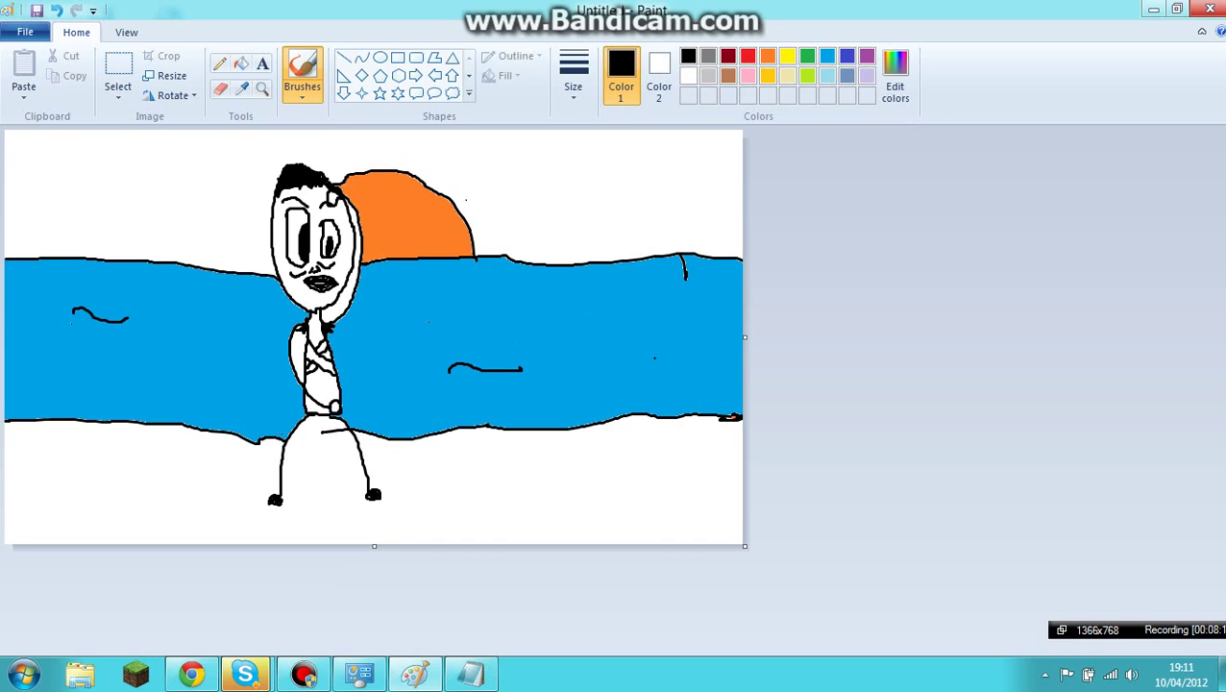
drag(673, 348, 606, 351)
drag(470, 300, 412, 313)
drag(178, 379, 252, 391)
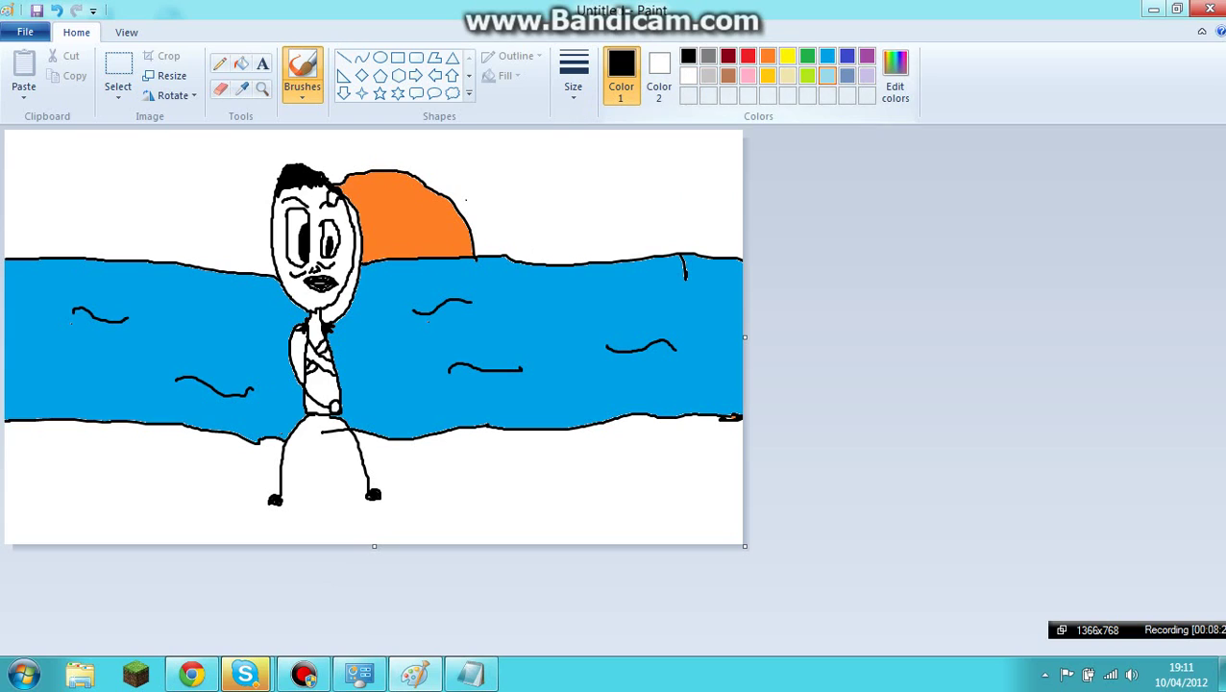
Fill the sky above the horizon with pale blue.
click(827, 75)
click(240, 63)
click(223, 188)
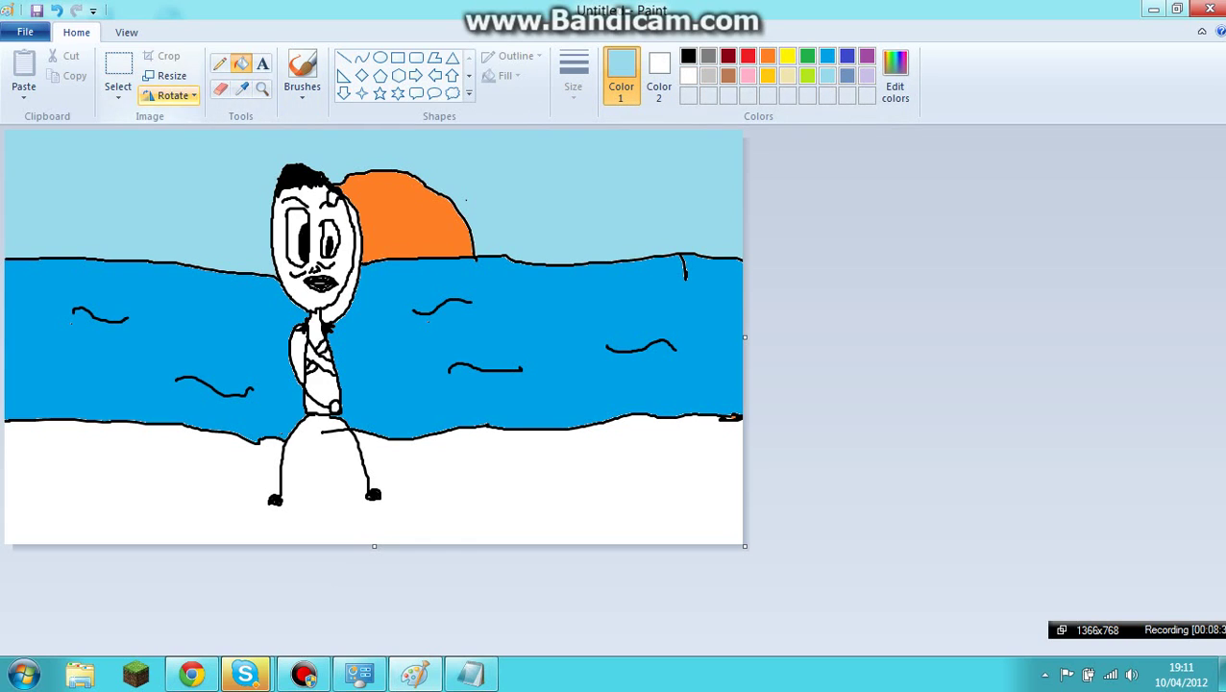
click(126, 32)
click(76, 31)
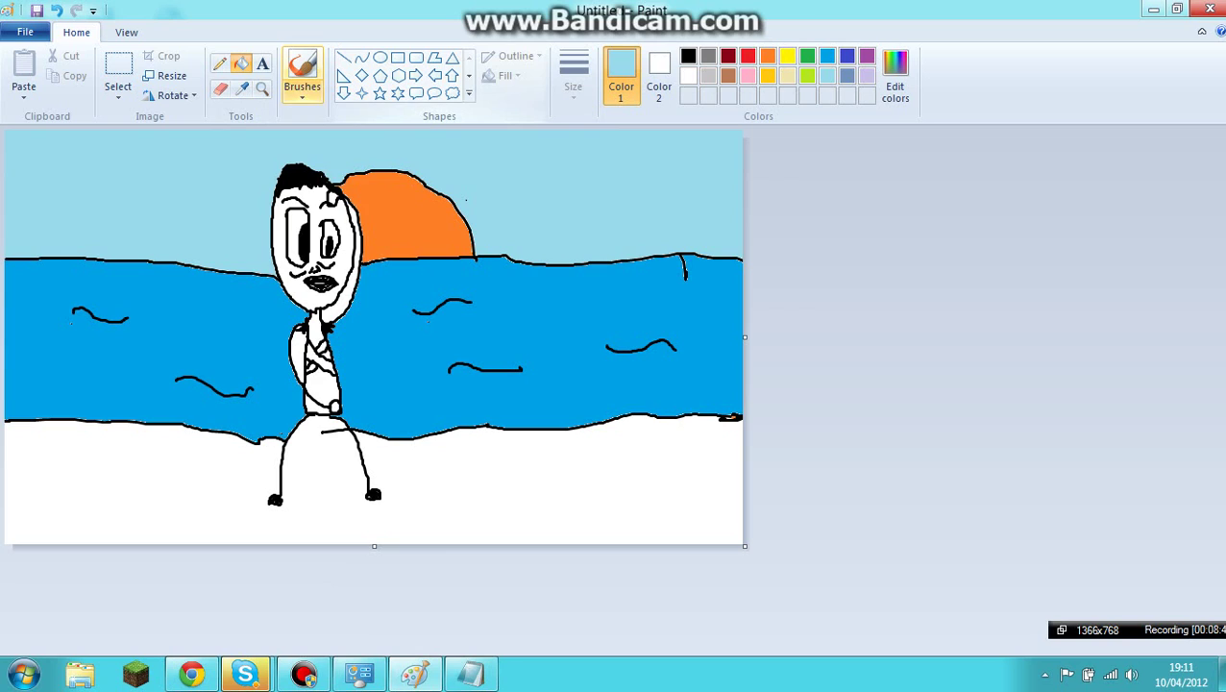
Set up an orange Airbrush with the second-thickest stroke size, undoing a trial spray beside the sun.
click(301, 77)
click(409, 124)
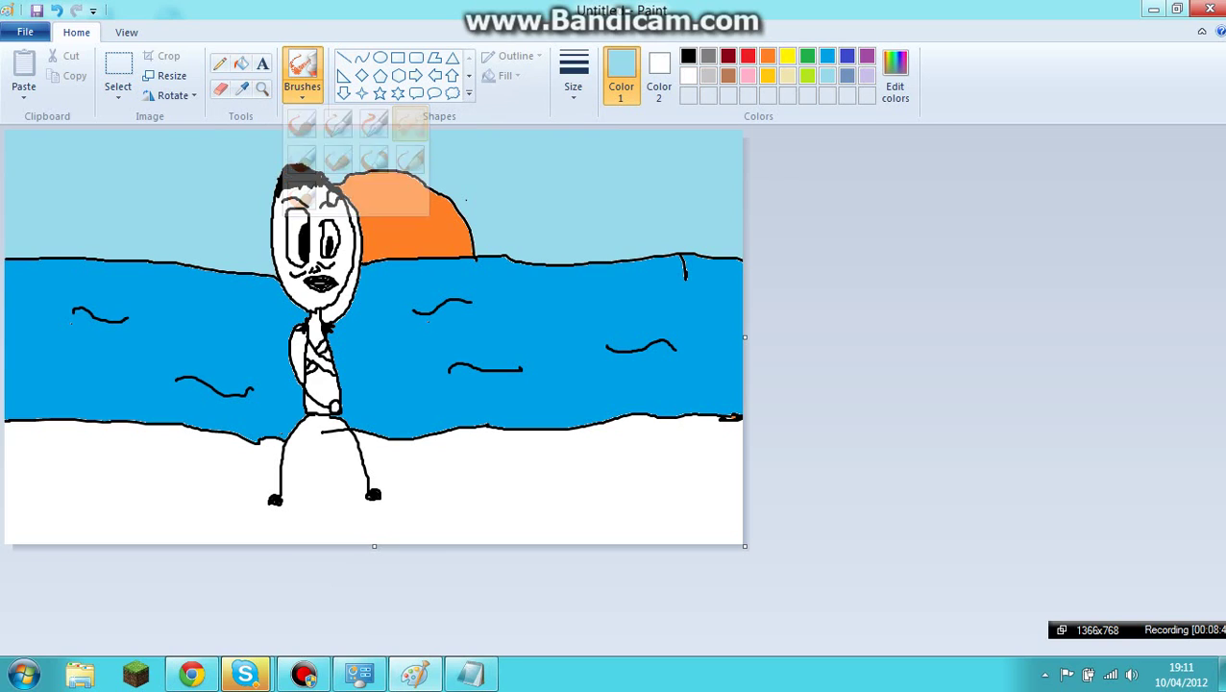
click(767, 56)
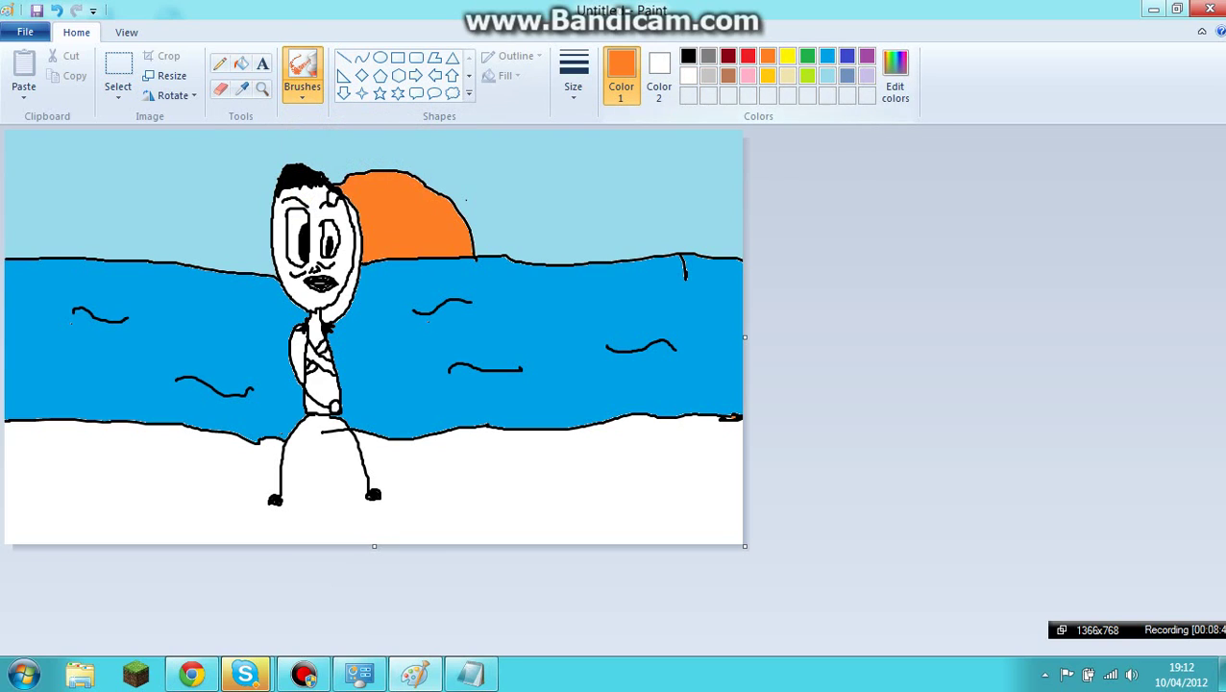
drag(483, 229, 489, 251)
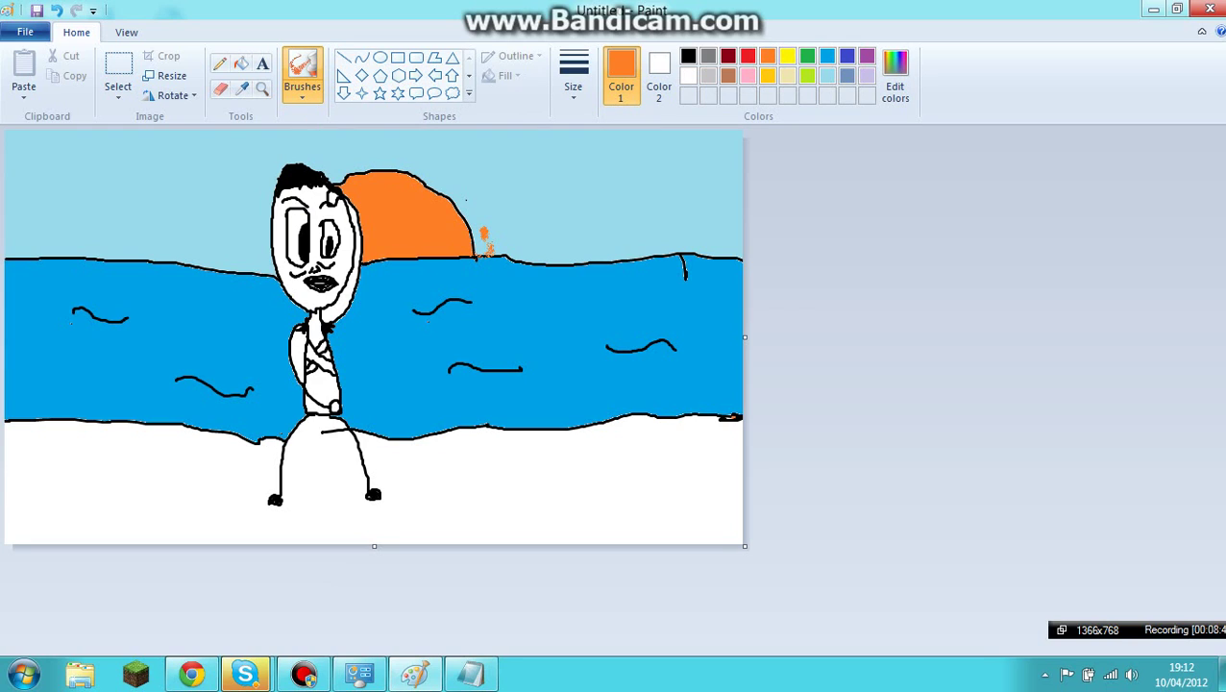
key(ctrl+z)
click(573, 77)
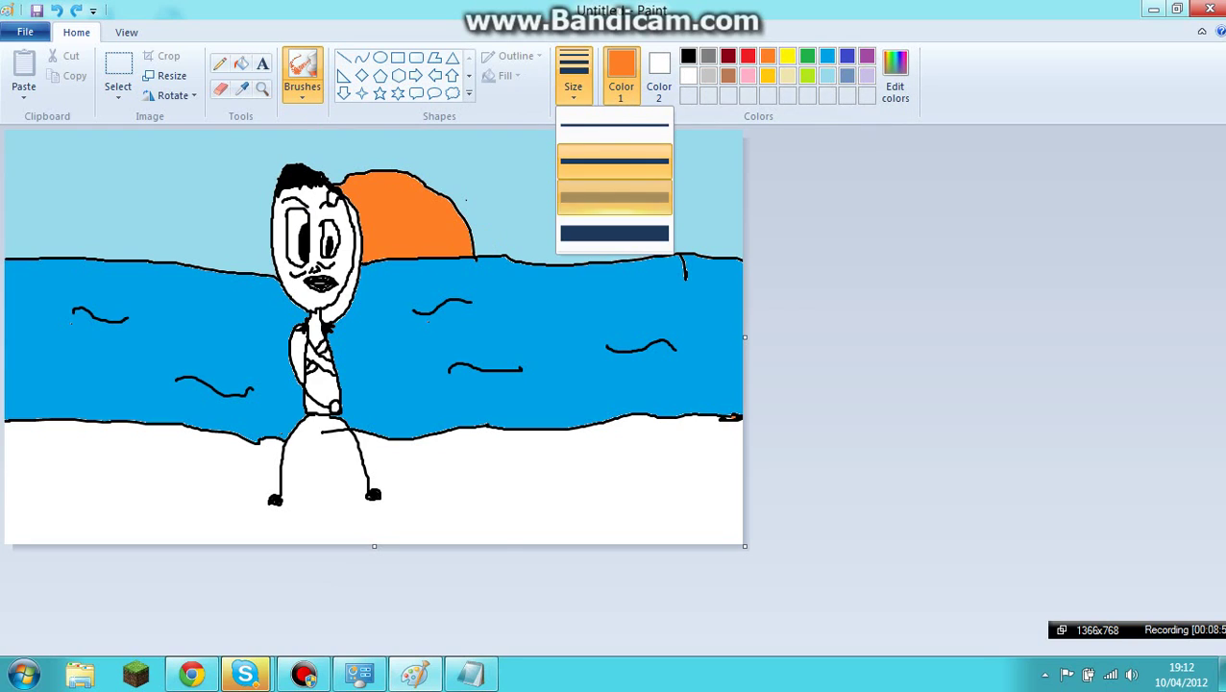
click(612, 197)
Spray an orange glow along the sun's outer edge, from near the horizon over the top to the character's hair.
click(478, 236)
click(474, 213)
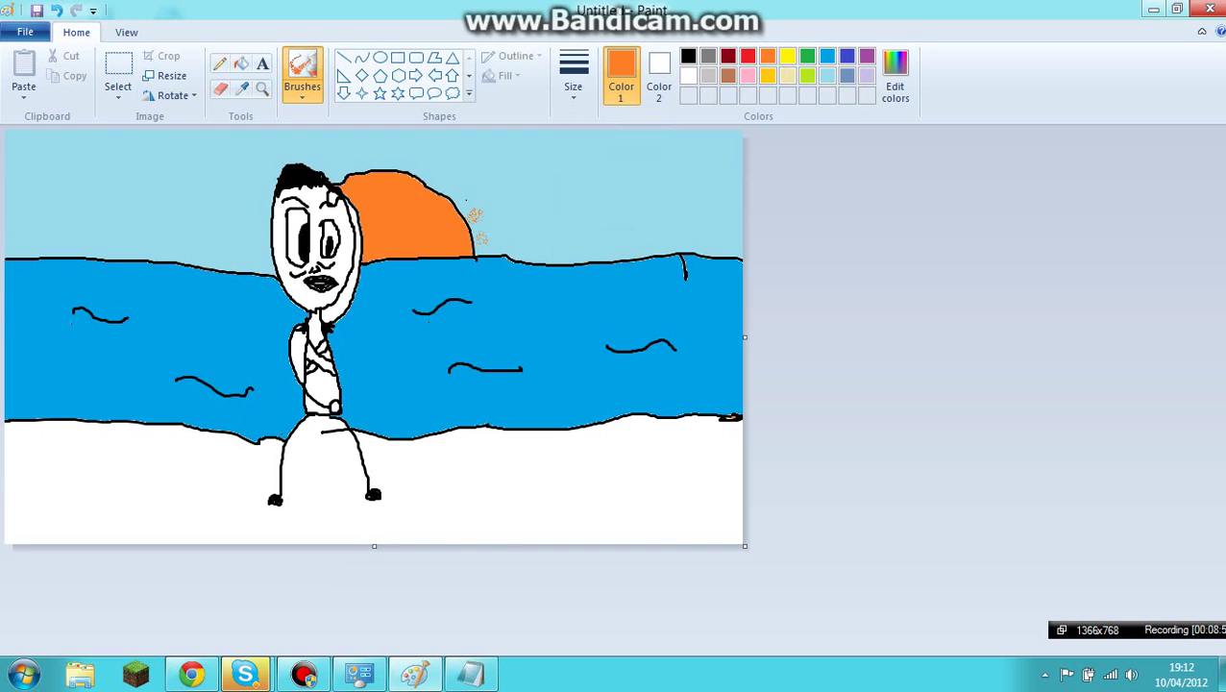
click(479, 229)
click(472, 211)
drag(462, 200, 447, 181)
click(437, 185)
click(415, 171)
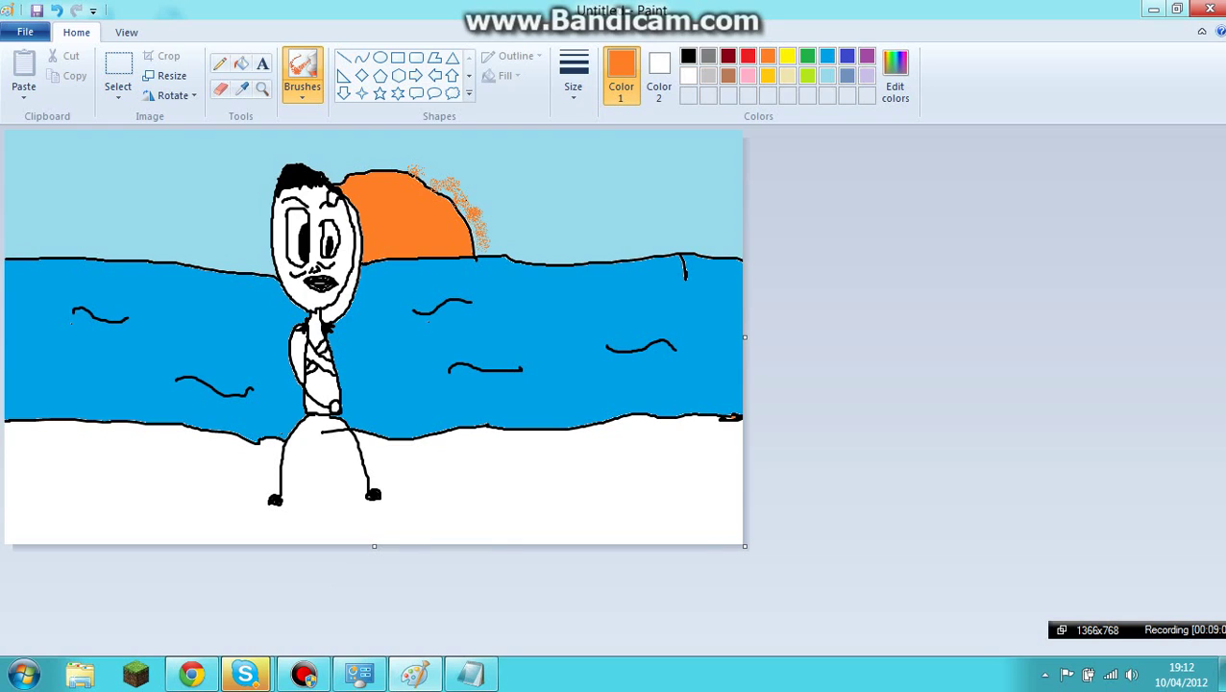
click(425, 172)
click(395, 166)
click(407, 170)
click(398, 166)
drag(390, 166, 331, 177)
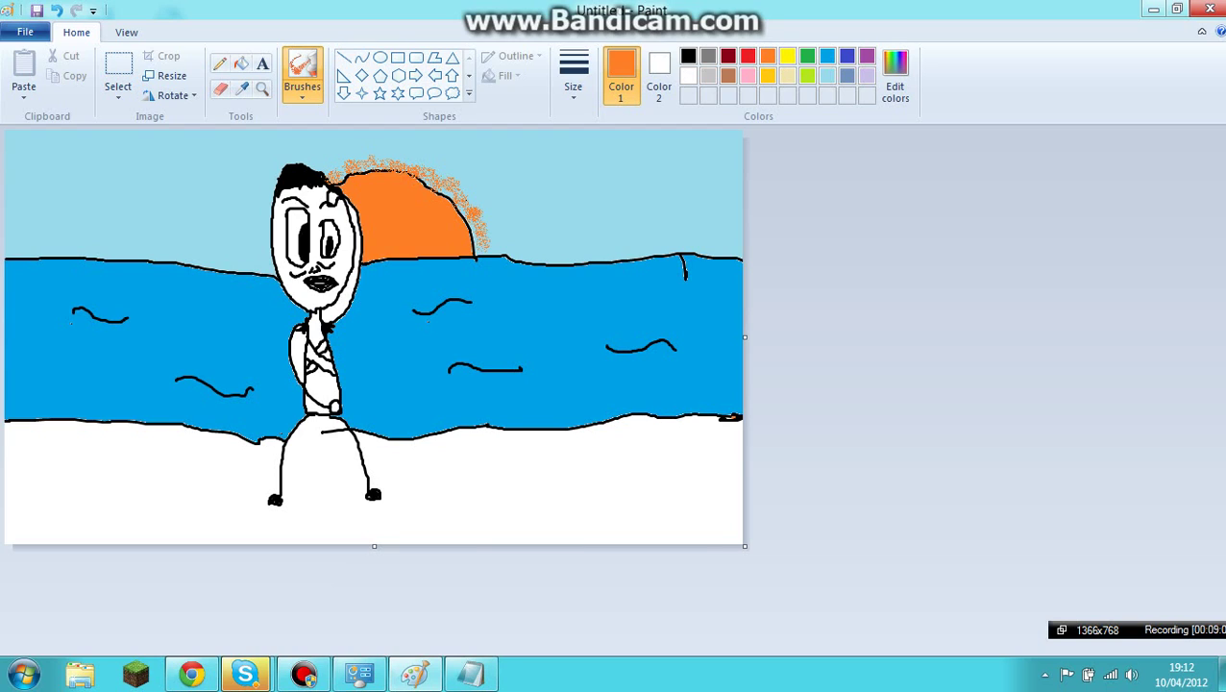
Thicken the orange glow with more spray along the sun's outer side, from the horizon up over its top.
click(488, 254)
click(490, 240)
click(486, 228)
click(457, 177)
click(478, 213)
click(472, 203)
click(467, 197)
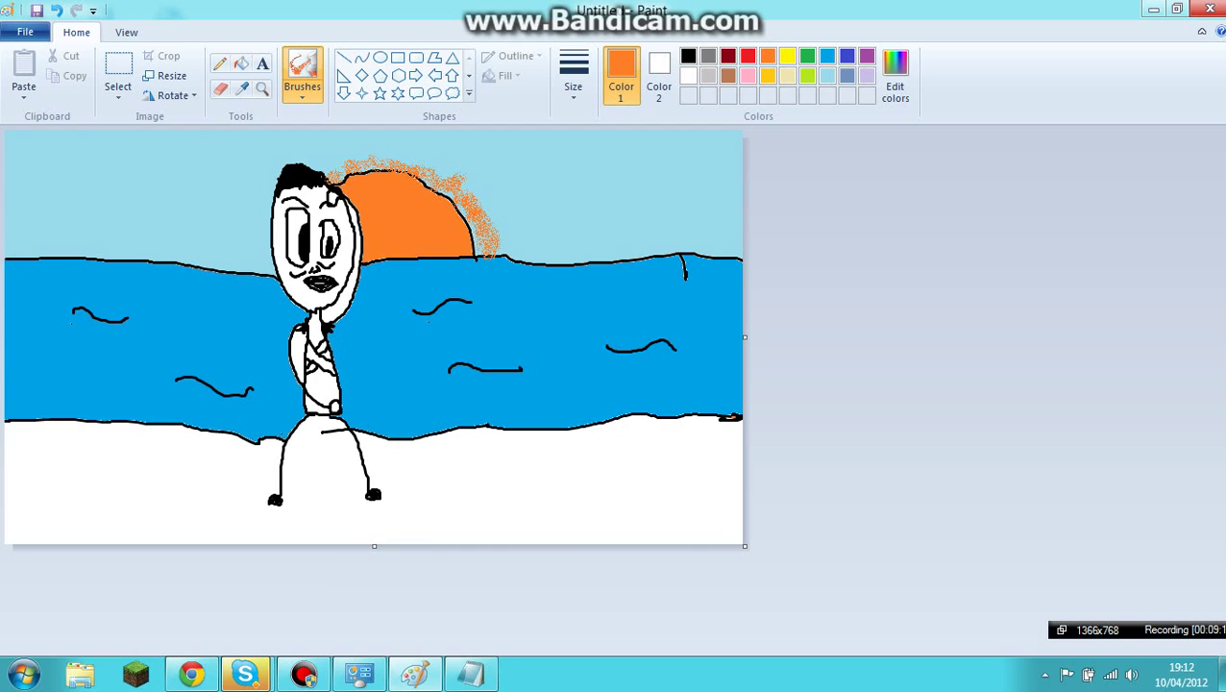
mouse_move(461, 187)
mouse_down()
mouse_move(434, 165)
mouse_move(374, 157)
mouse_up()
Spray gold accents over the orange glow, from the horizon side of the sun around to the character's hair.
click(768, 76)
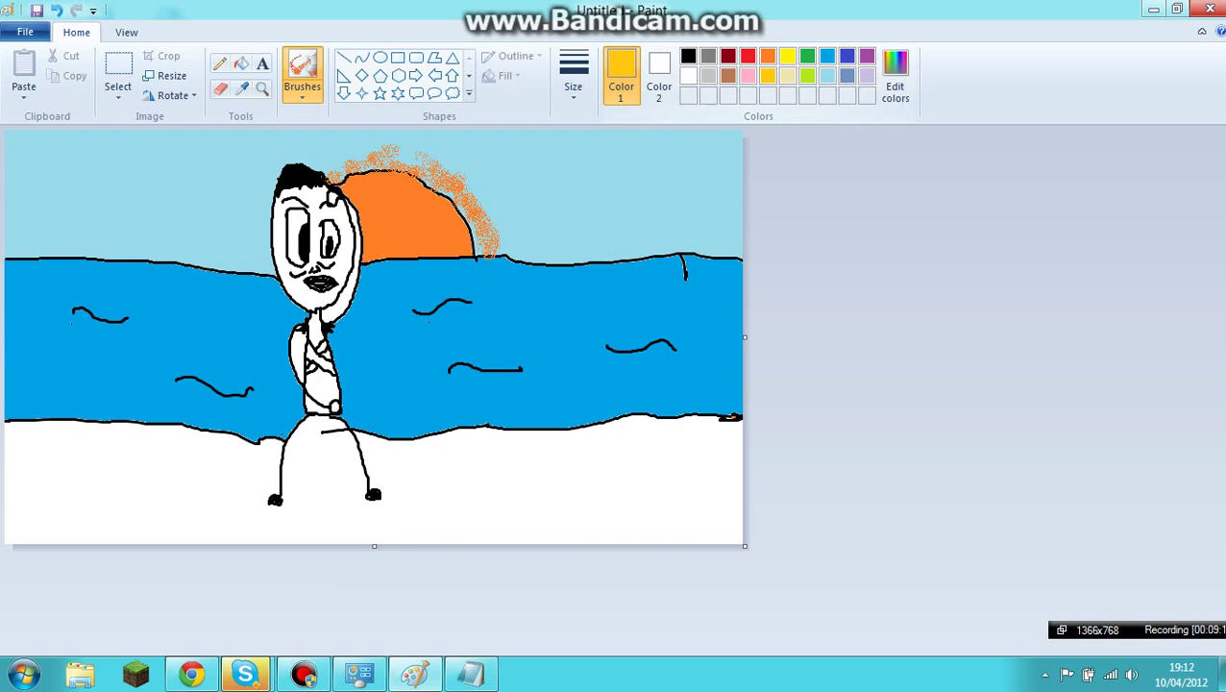
drag(491, 236, 460, 193)
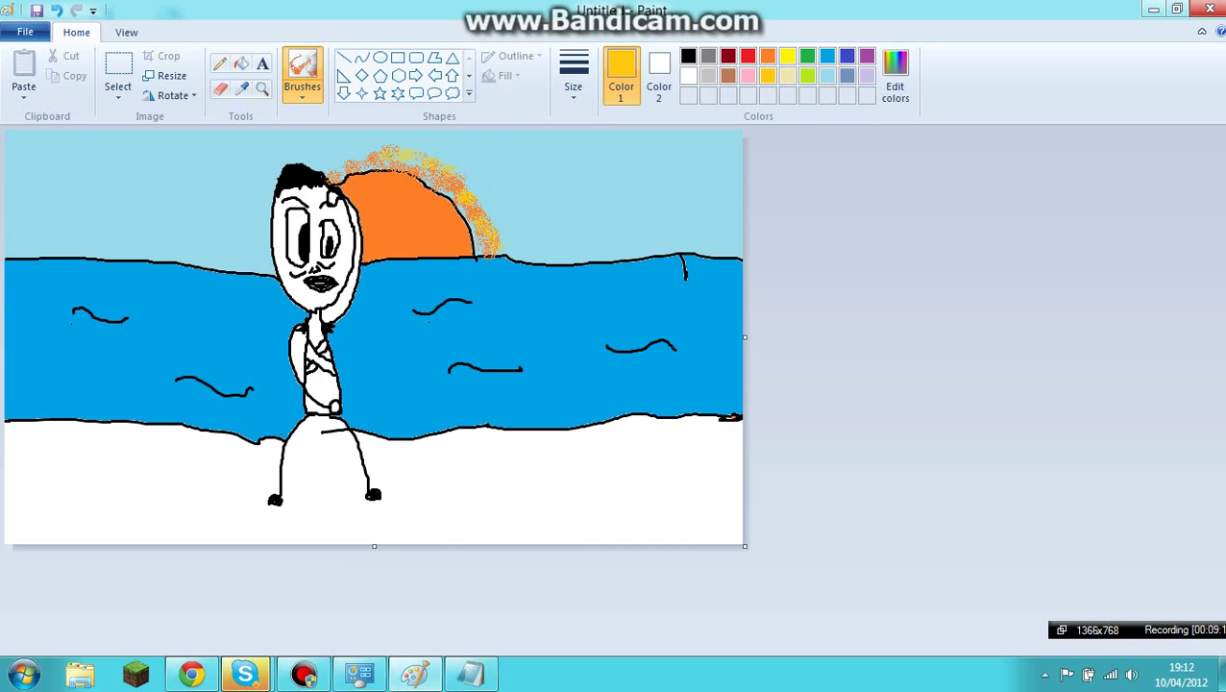
click(321, 177)
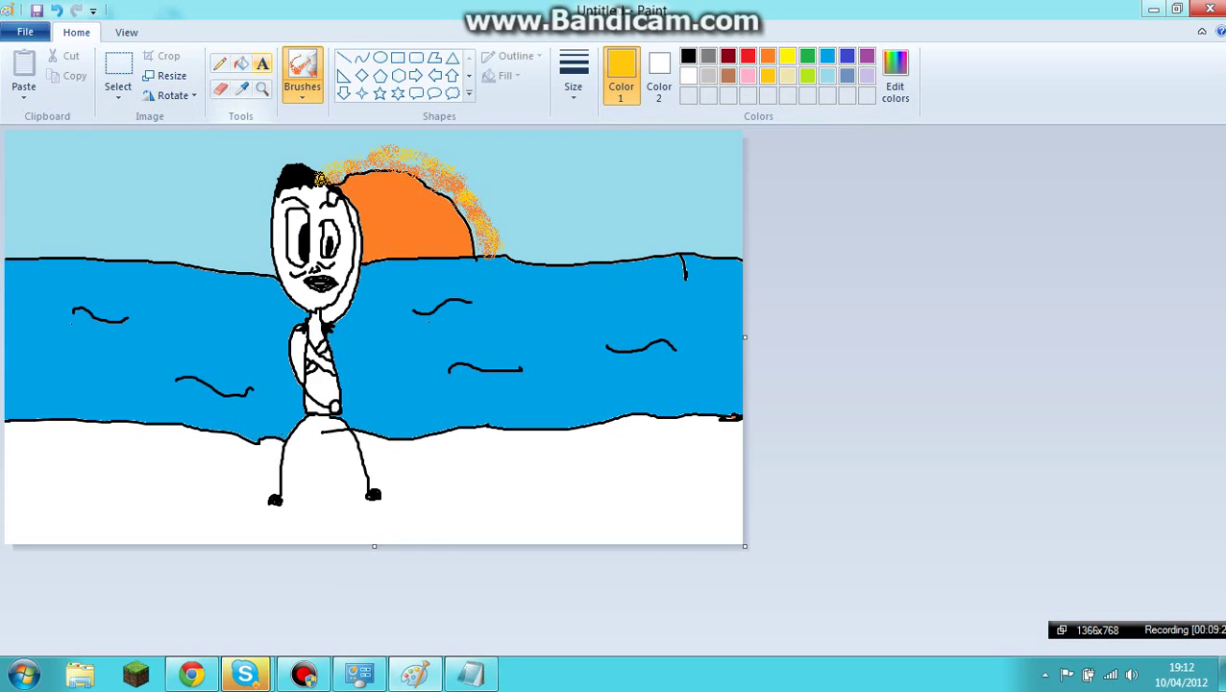
Fill the white ground below the water with the same gold as sand.
click(242, 63)
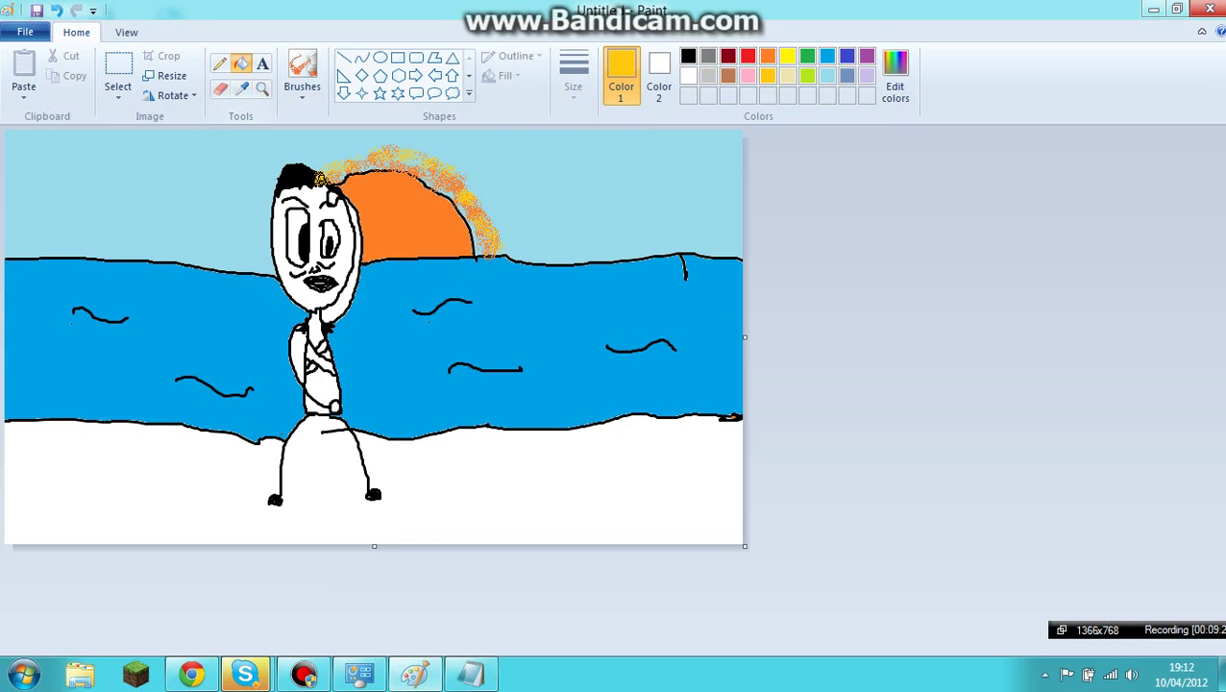
click(452, 488)
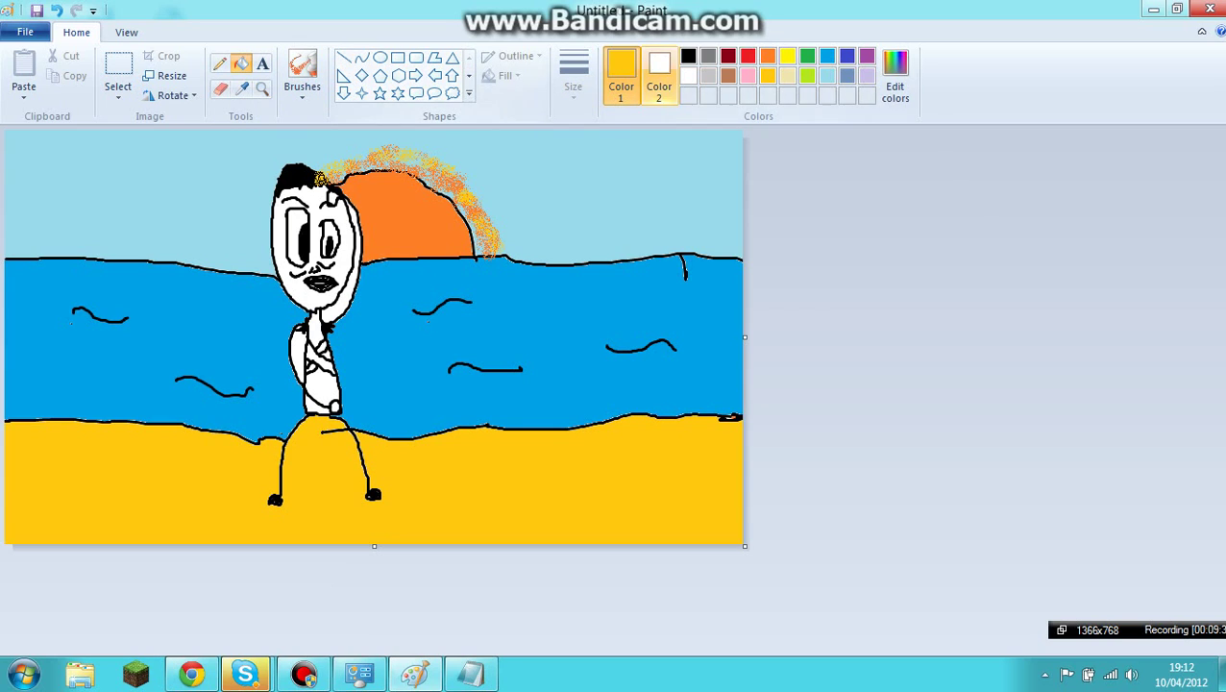
Fill the sections of the character's torso and neck with dark red, leaving the crossed arms white.
click(727, 56)
click(322, 386)
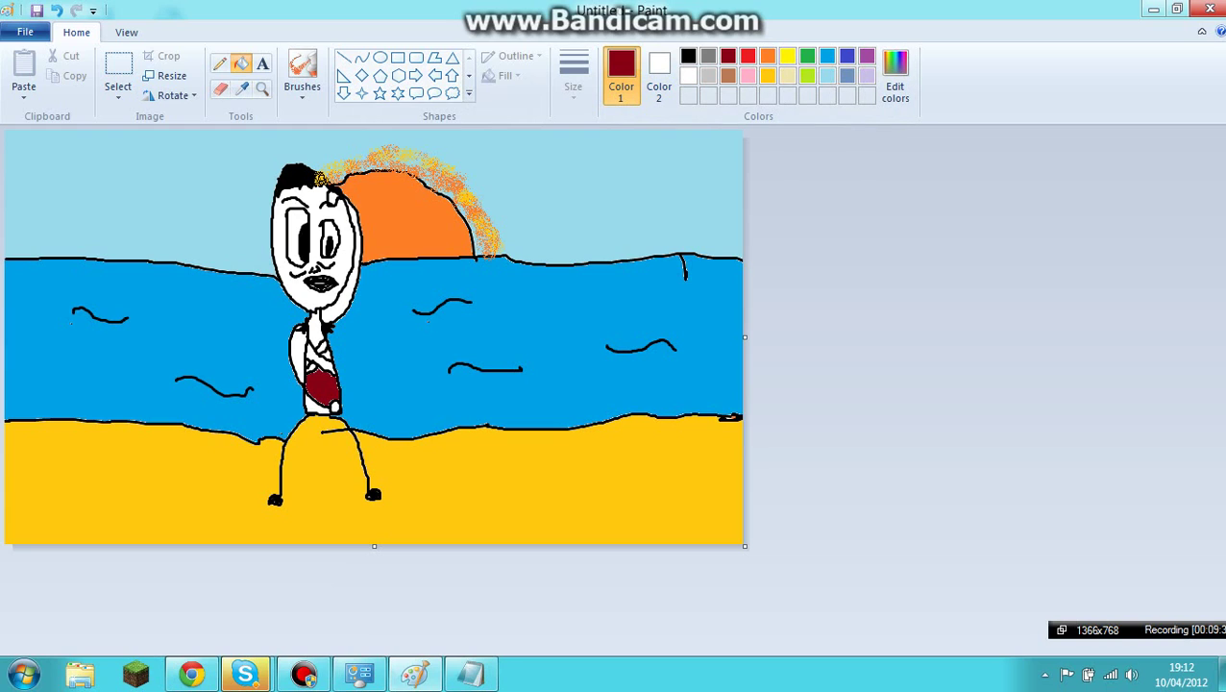
click(315, 328)
click(325, 354)
click(317, 403)
Fill the character's outer bent arm beside the torso with the bright blue of the water.
click(827, 76)
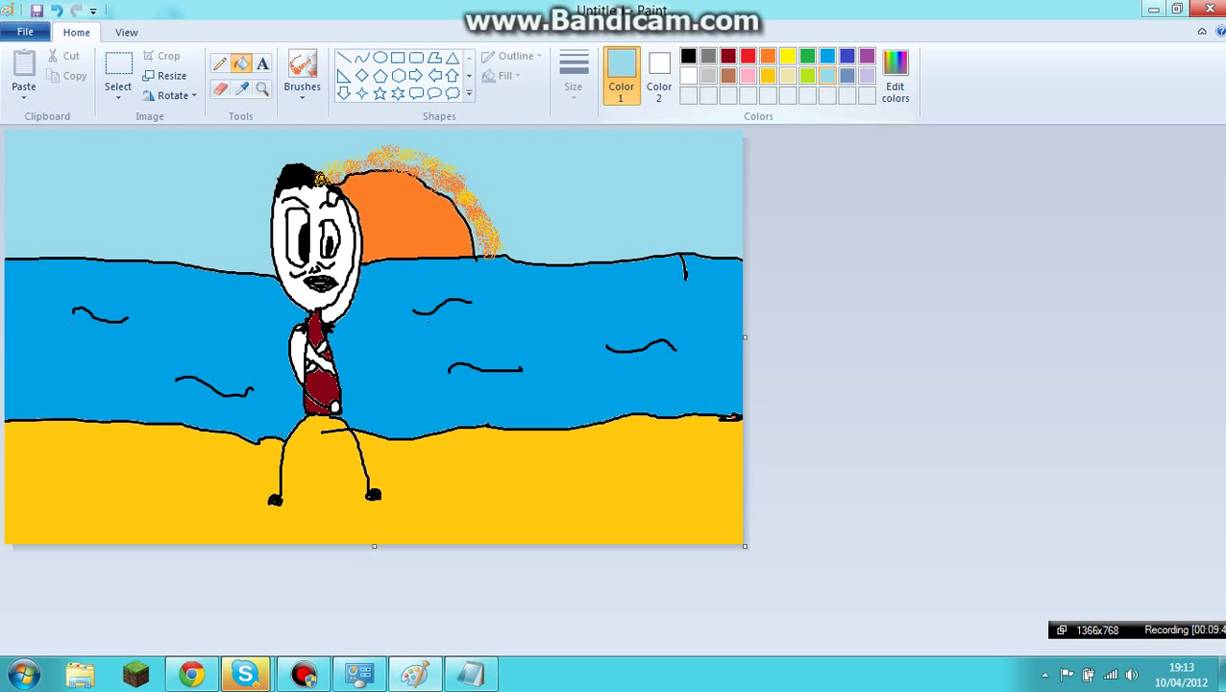
click(847, 55)
click(828, 56)
click(298, 353)
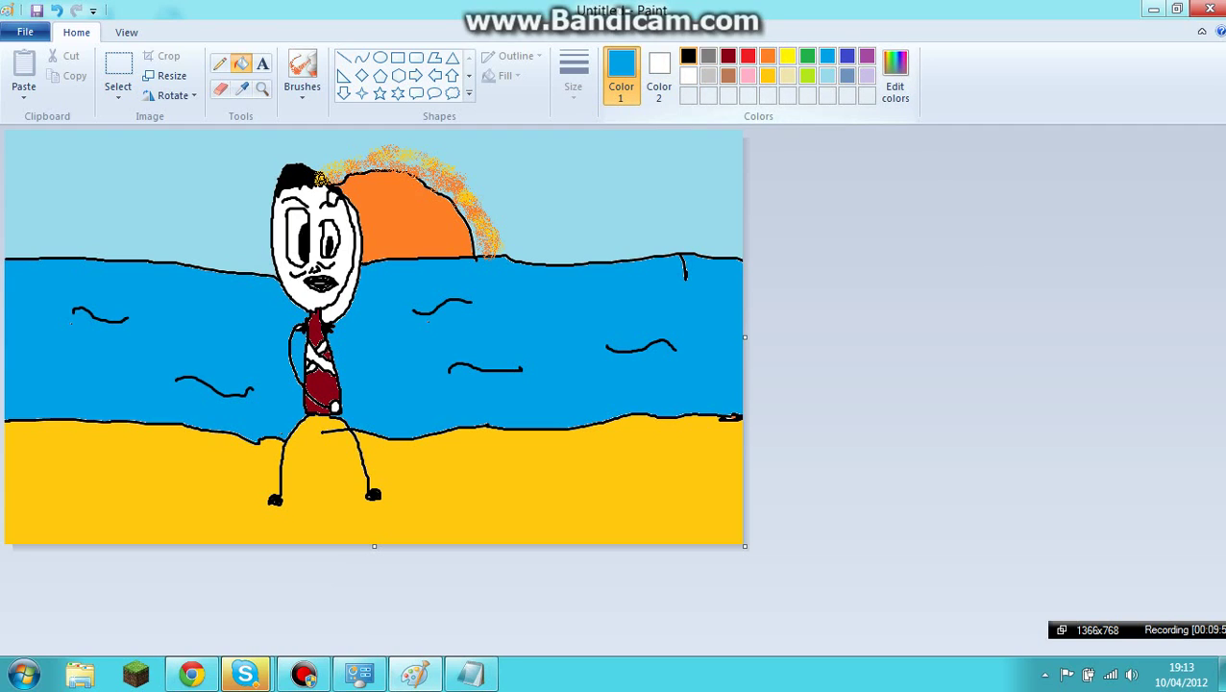
Switch the fill colour to black.
click(688, 56)
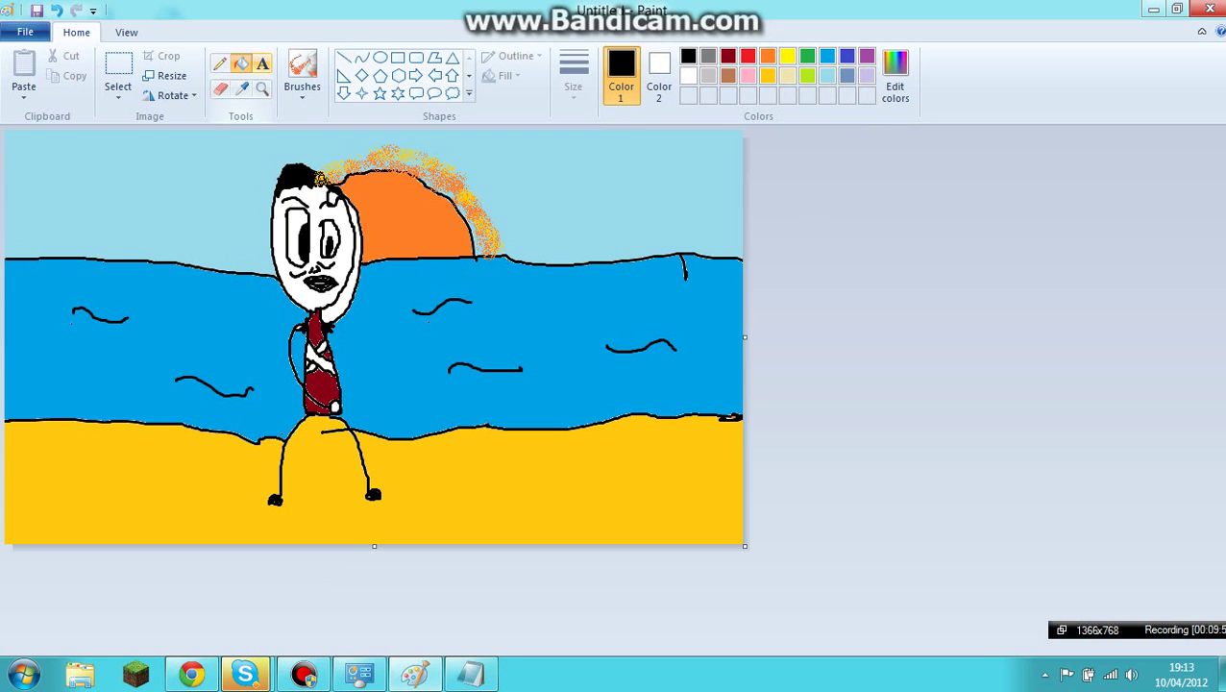